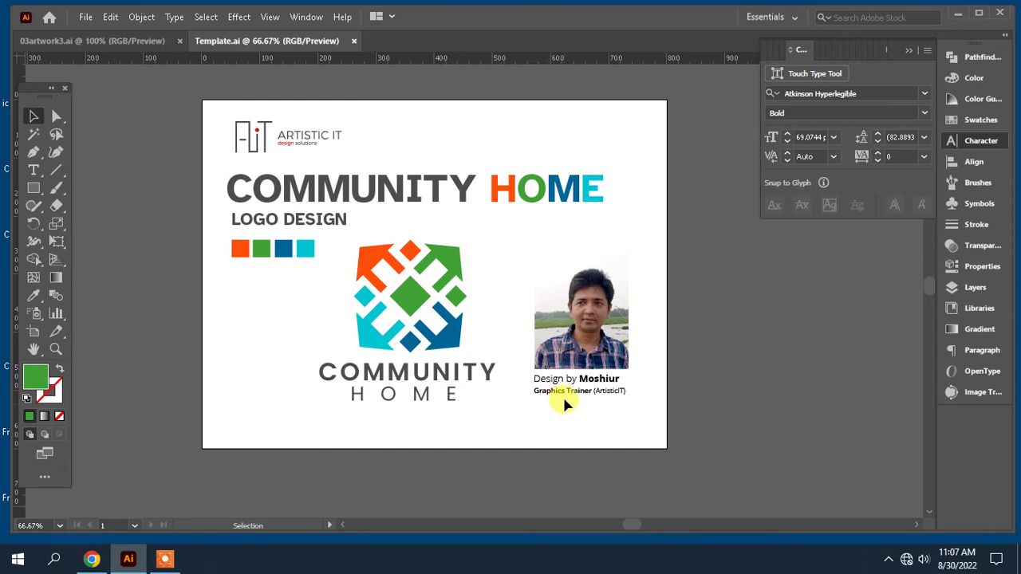
# Duplicate the template artboard and place the copy beside the original.
pyautogui.click(564, 394)
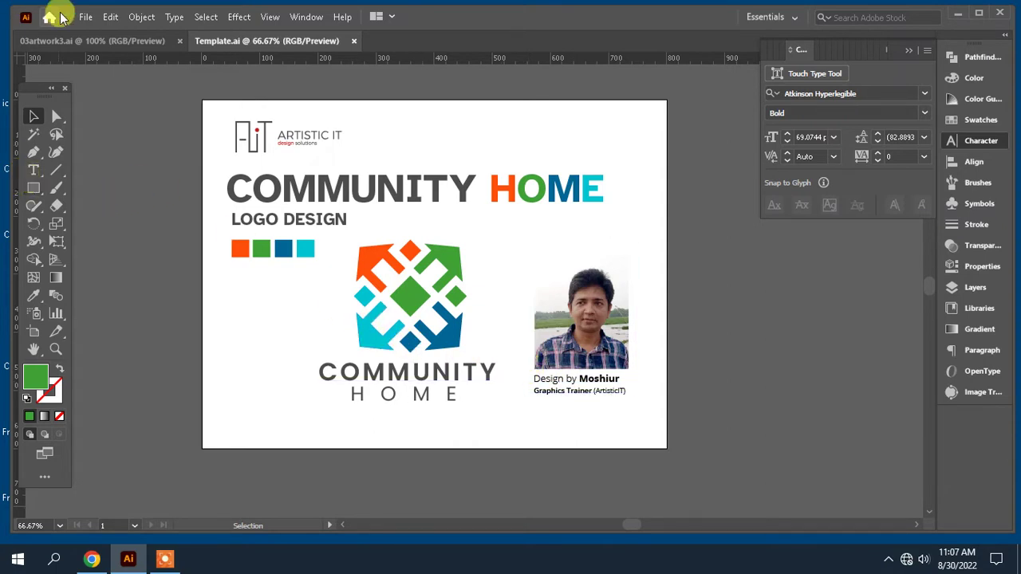
pyautogui.click(85, 18)
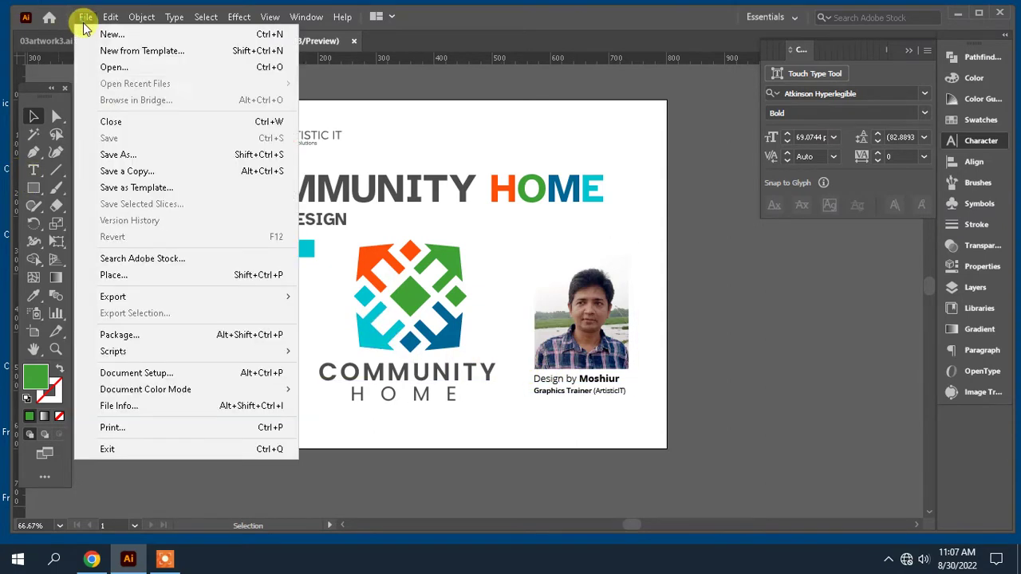
pyautogui.click(245, 374)
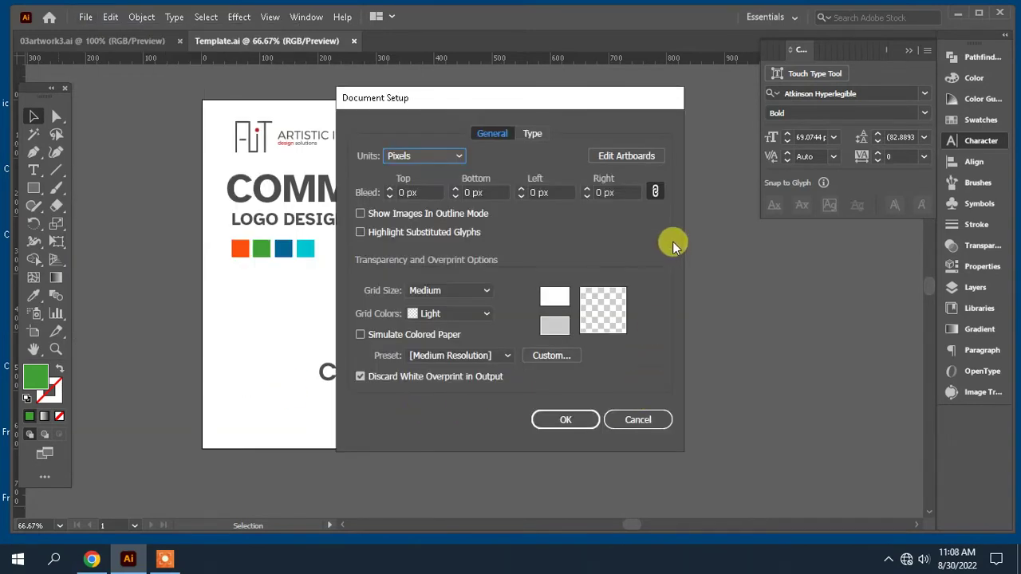
pyautogui.click(650, 158)
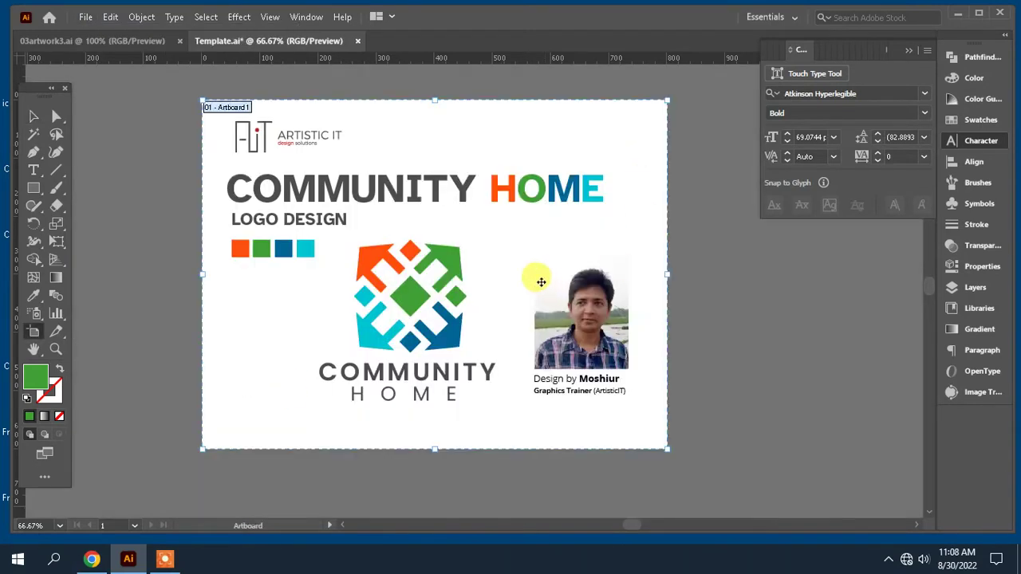
pyautogui.moveTo(397, 221); pyautogui.dragTo(875, 225)
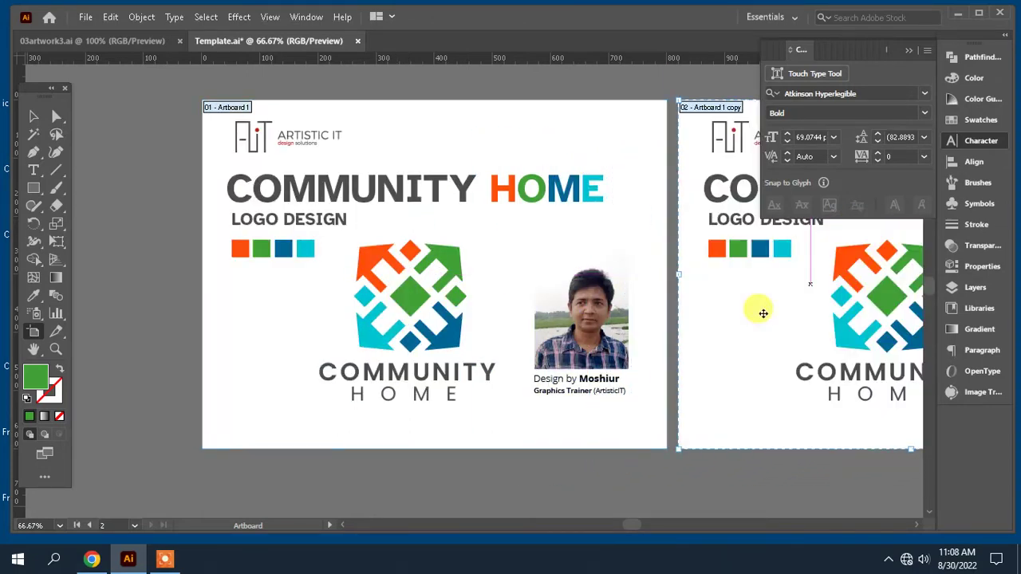
pyautogui.moveTo(758, 312); pyautogui.dragTo(463, 331)
# Delete the copy's title, photo and caption, then move the four colour squares up beneath the logo.
pyautogui.click(33, 117)
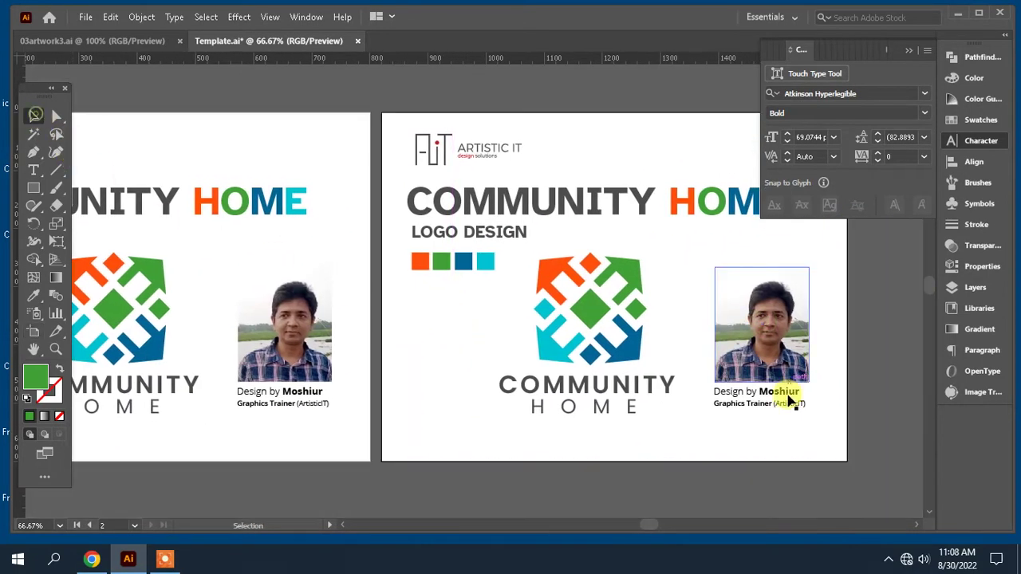
pyautogui.moveTo(891, 476); pyautogui.dragTo(523, 174)
pyautogui.press('Delete')
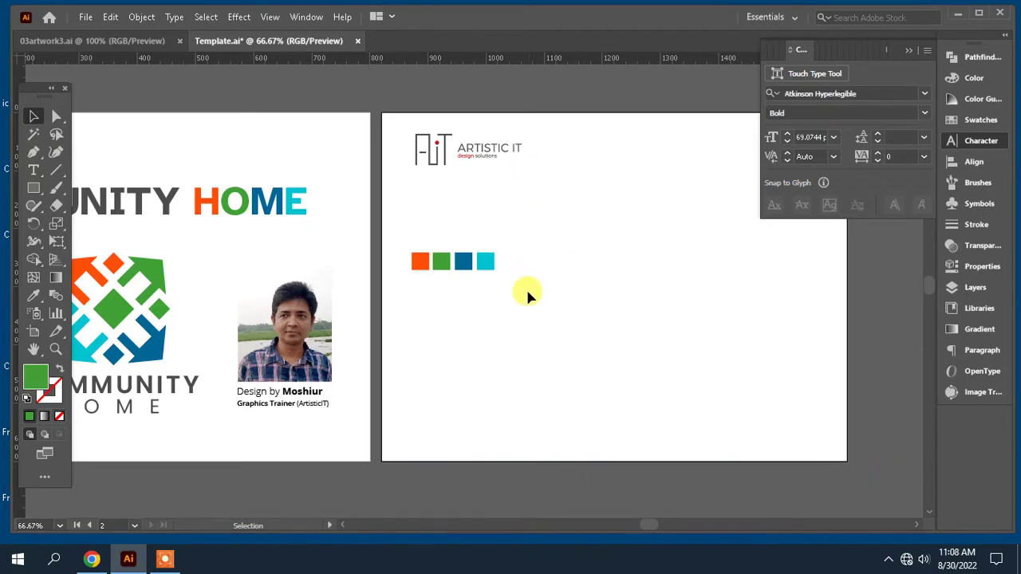
pyautogui.moveTo(526, 288); pyautogui.dragTo(409, 228)
pyautogui.moveTo(418, 270); pyautogui.dragTo(422, 200)
pyautogui.click(611, 396)
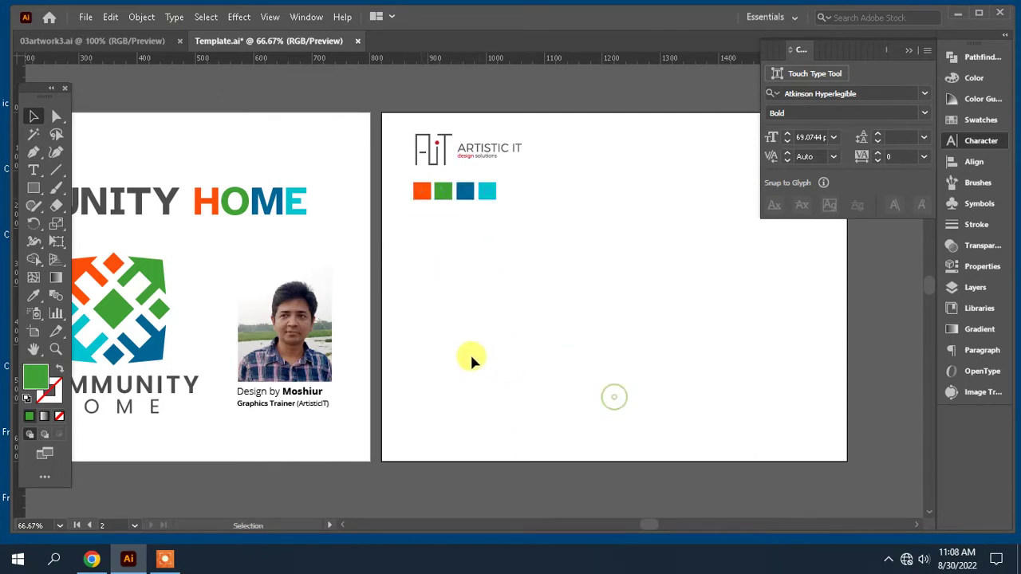
pyautogui.moveTo(468, 346); pyautogui.dragTo(528, 343)
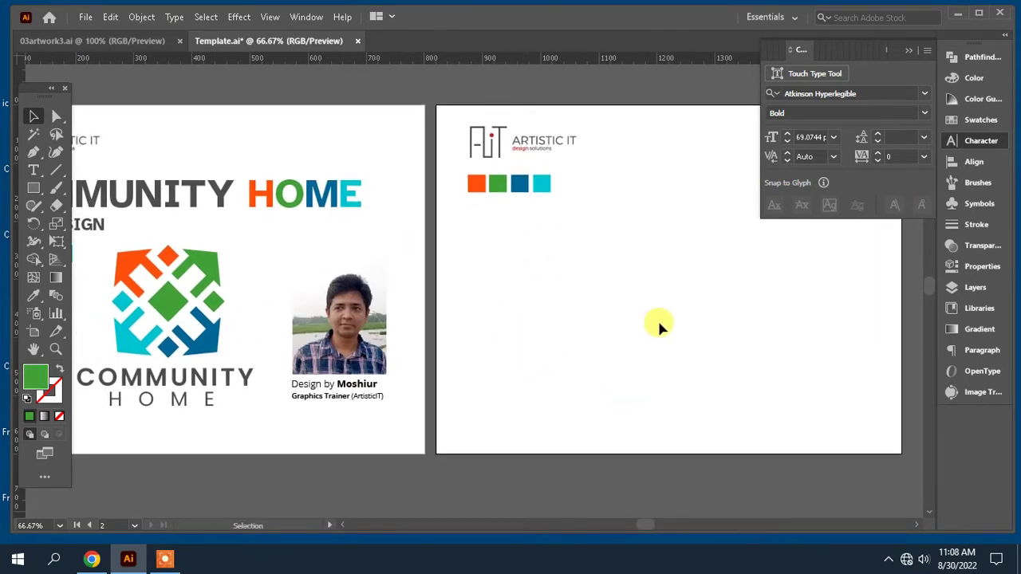
pyautogui.moveTo(659, 324); pyautogui.dragTo(633, 330)
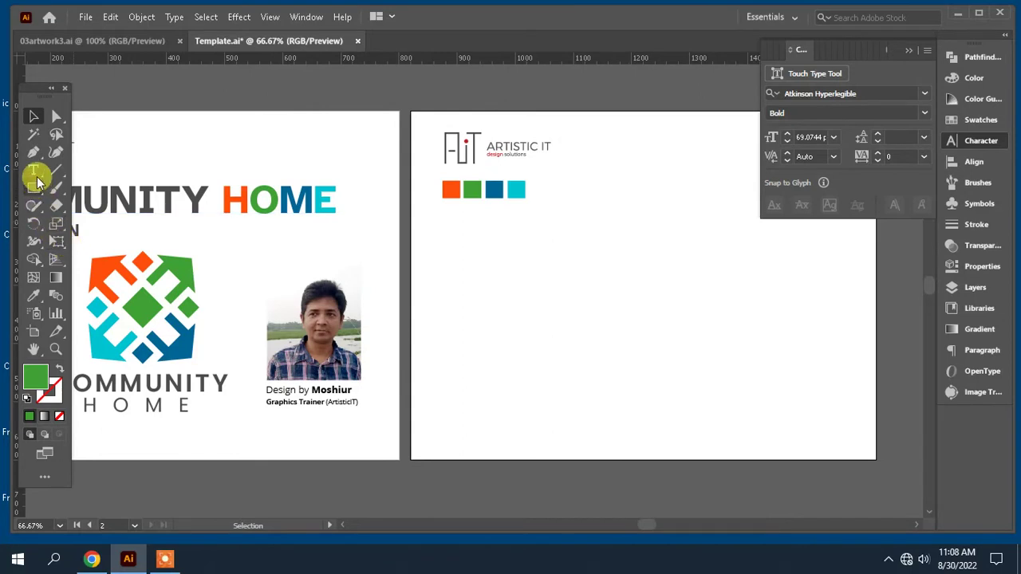
# Draw a green square in the middle of the new artboard.
pyautogui.moveTo(37, 190); pyautogui.dragTo(129, 187)
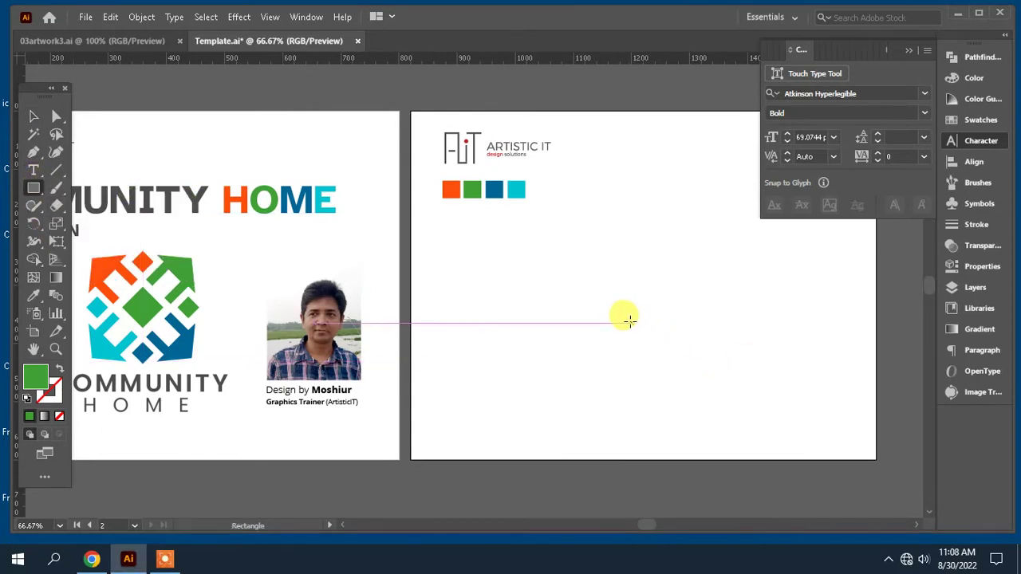
pyautogui.moveTo(627, 304); pyautogui.dragTo(641, 334)
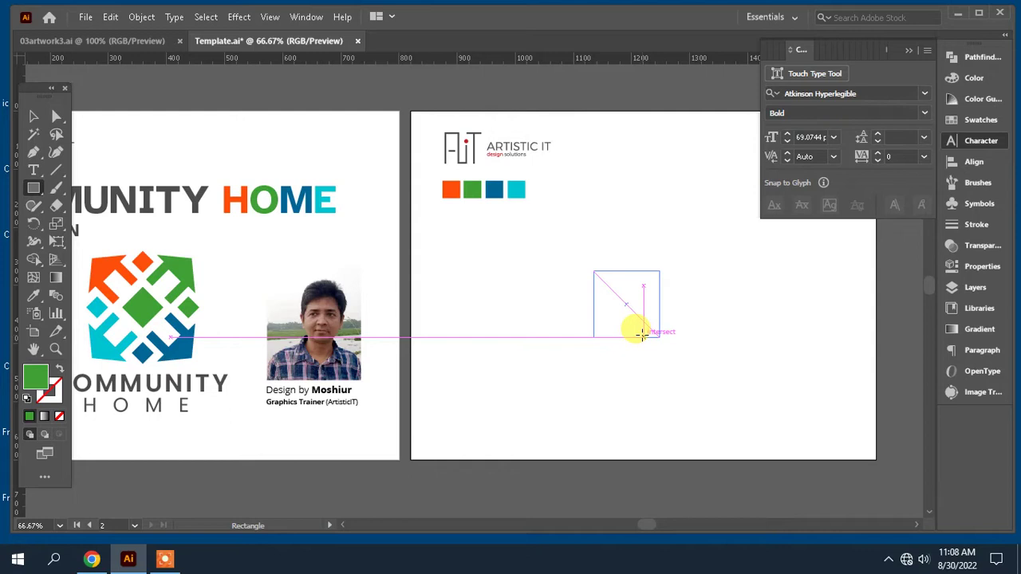
pyautogui.moveTo(641, 334); pyautogui.dragTo(641, 334)
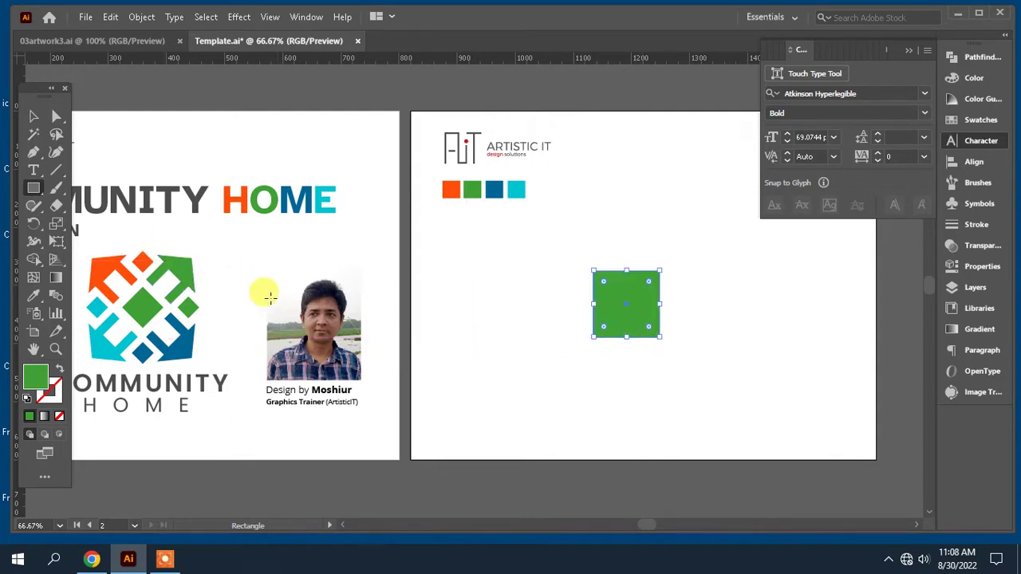
# Draw a green 3-point star triangle above the square and select its top anchor.
pyautogui.moveTo(34, 187); pyautogui.dragTo(141, 258)
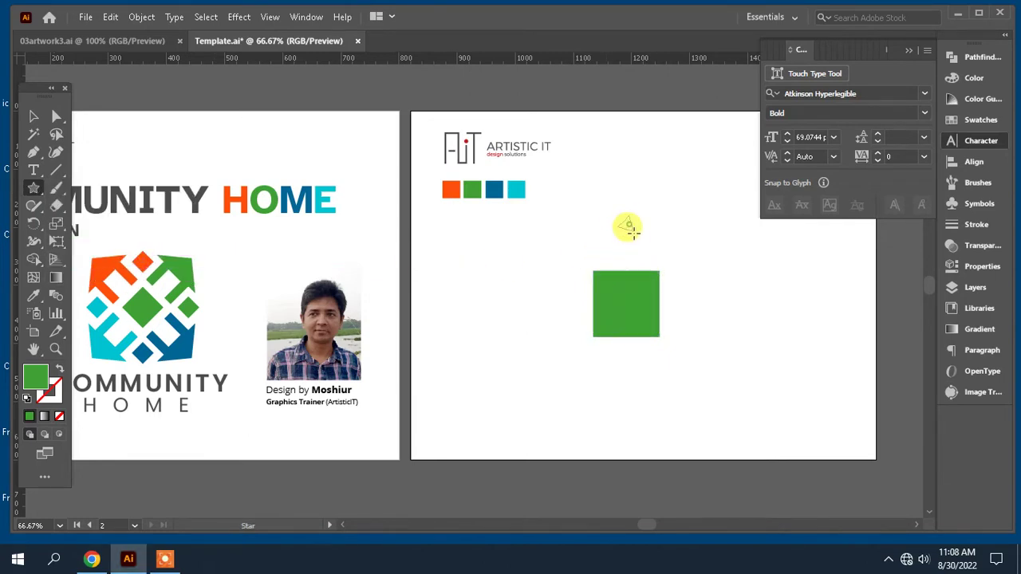
pyautogui.moveTo(628, 228); pyautogui.dragTo(646, 254)
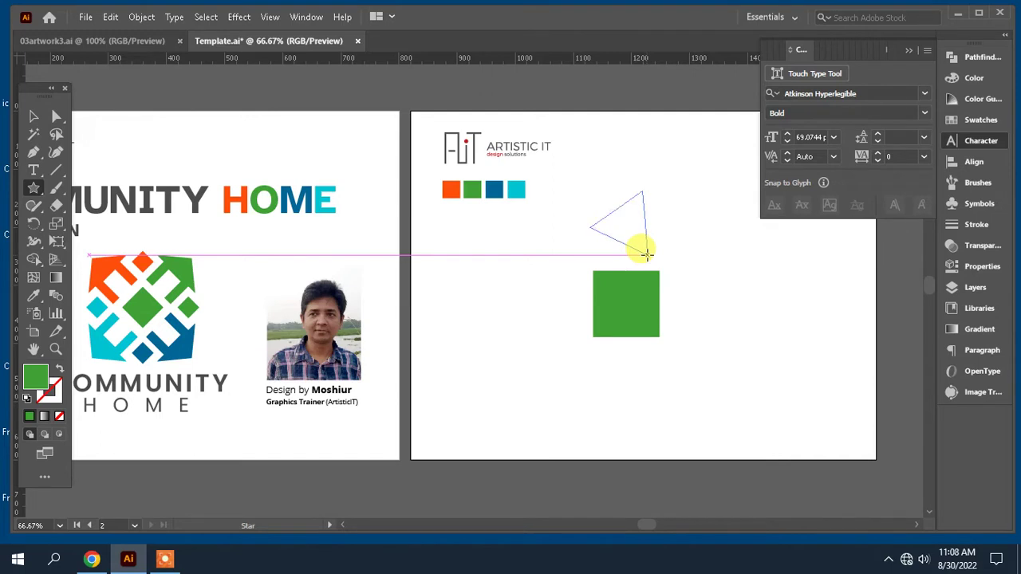
pyautogui.moveTo(646, 253); pyautogui.dragTo(648, 267)
pyautogui.click(56, 116)
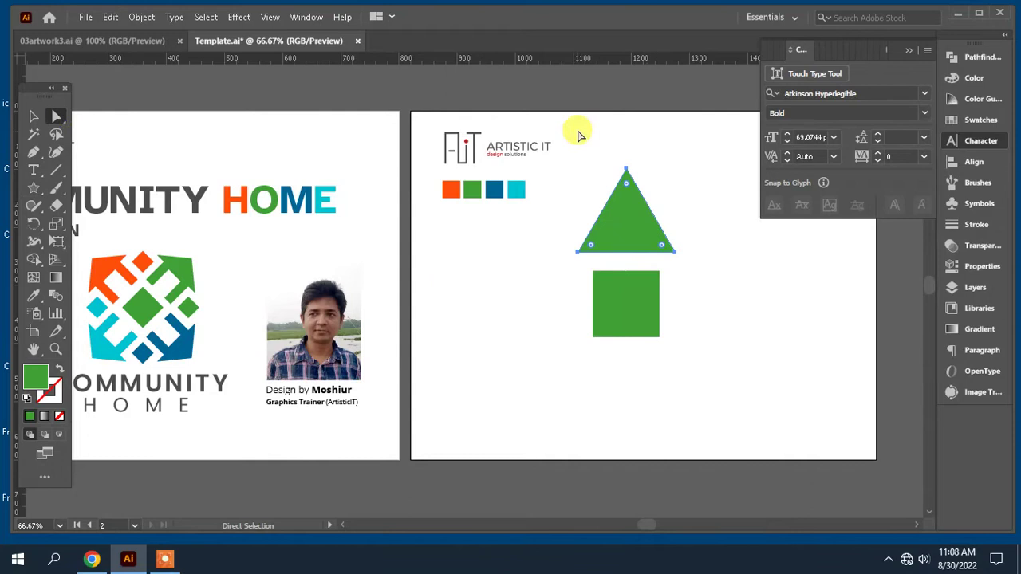
pyautogui.moveTo(588, 141); pyautogui.dragTo(682, 213)
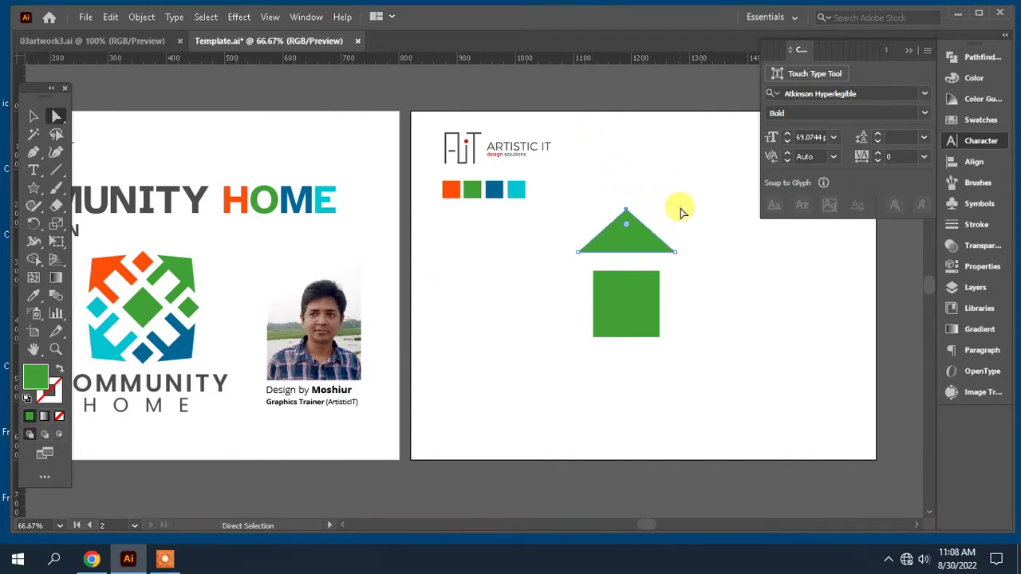
# Set the triangle onto the top of the square and shorten the square from its bottom edge.
pyautogui.click(34, 116)
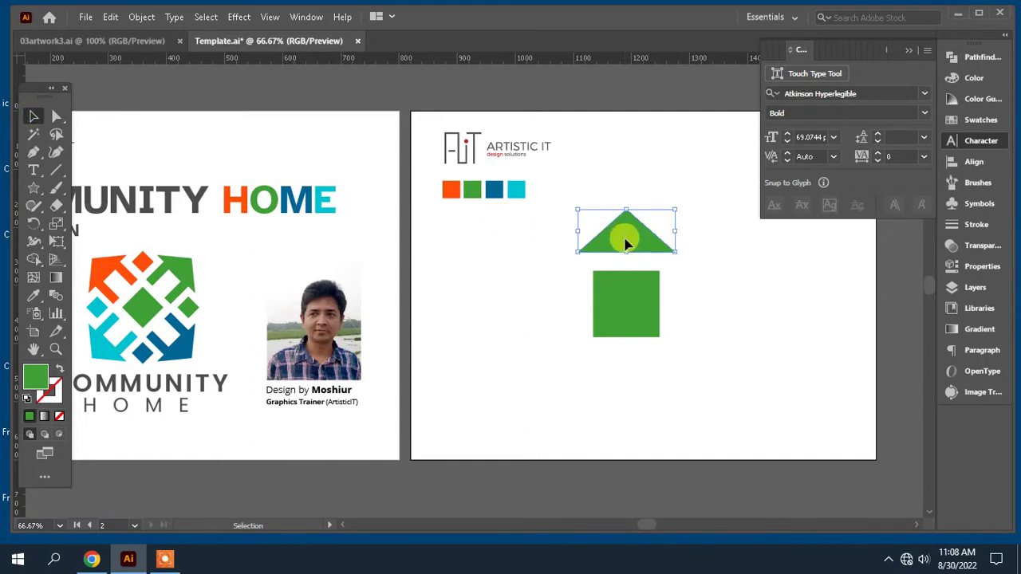
pyautogui.moveTo(626, 243); pyautogui.dragTo(623, 272)
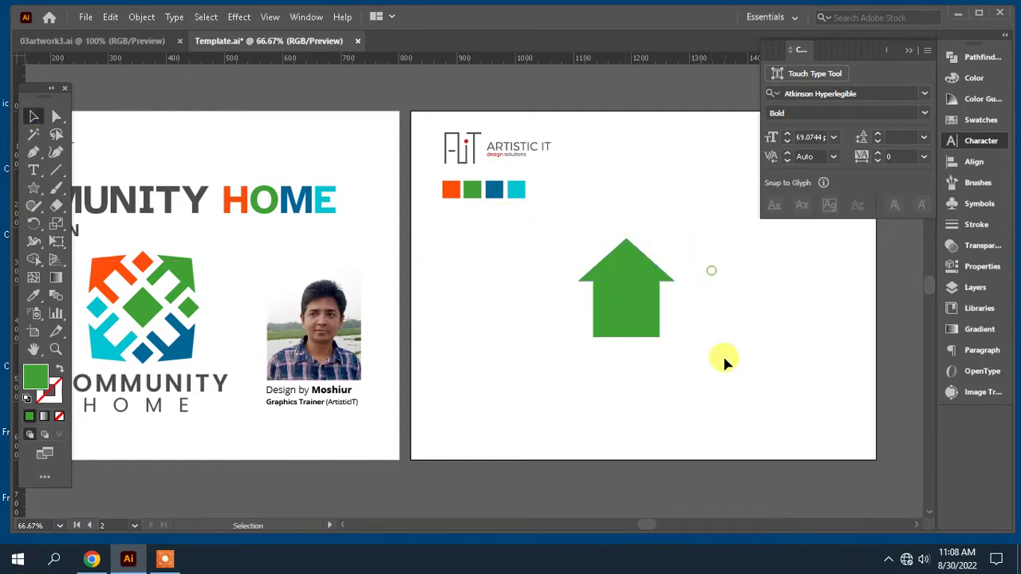
pyautogui.moveTo(670, 309); pyautogui.dragTo(729, 210)
pyautogui.click(706, 339)
# Centre the roof and square horizontally and move the house up about 60 px.
pyautogui.click(974, 161)
pyautogui.click(804, 93)
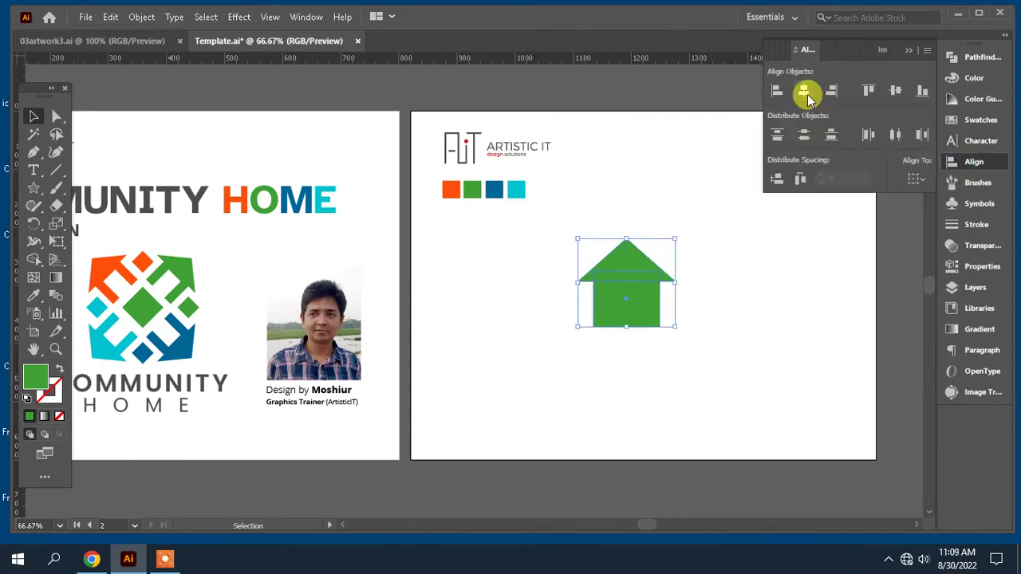
pyautogui.moveTo(712, 363); pyautogui.dragTo(535, 223)
pyautogui.click(630, 272)
pyautogui.moveTo(630, 272); pyautogui.dragTo(630, 224)
pyautogui.click(700, 365)
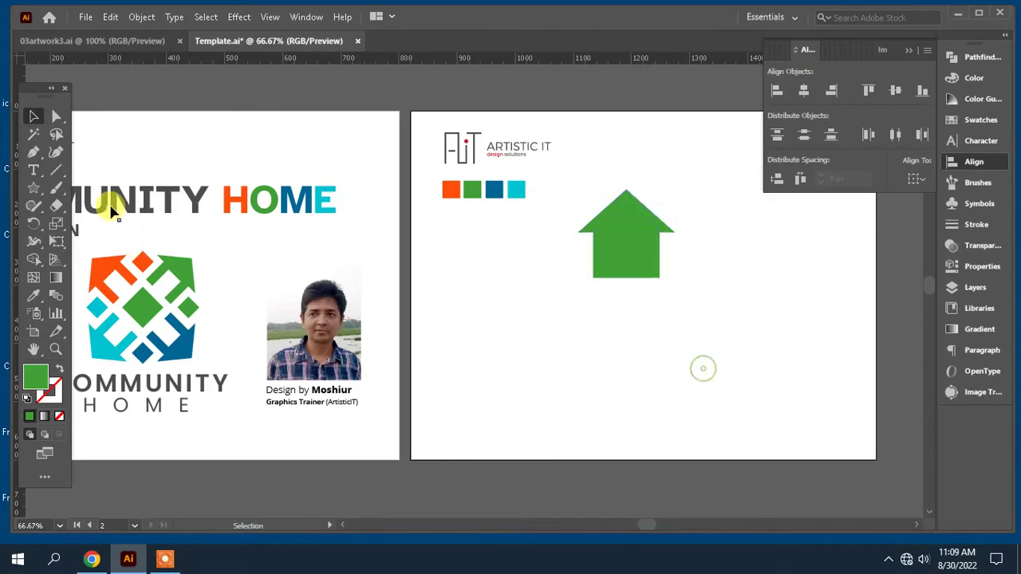
# Draw a narrow white rectangle through the middle of the house.
pyautogui.click(34, 186)
pyautogui.moveTo(33, 186); pyautogui.dragTo(83, 188)
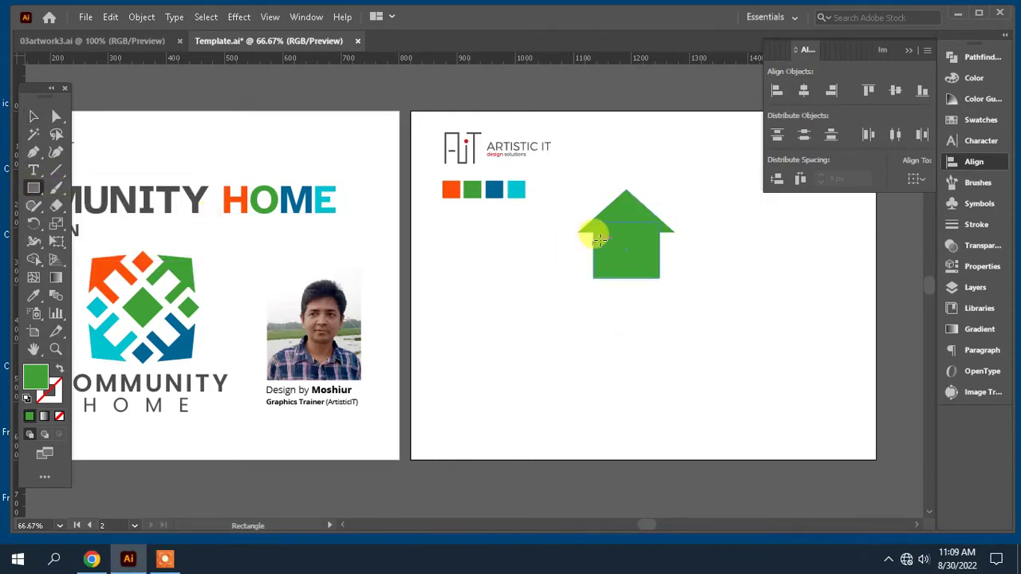
pyautogui.moveTo(620, 239); pyautogui.dragTo(646, 304)
pyautogui.click(33, 295)
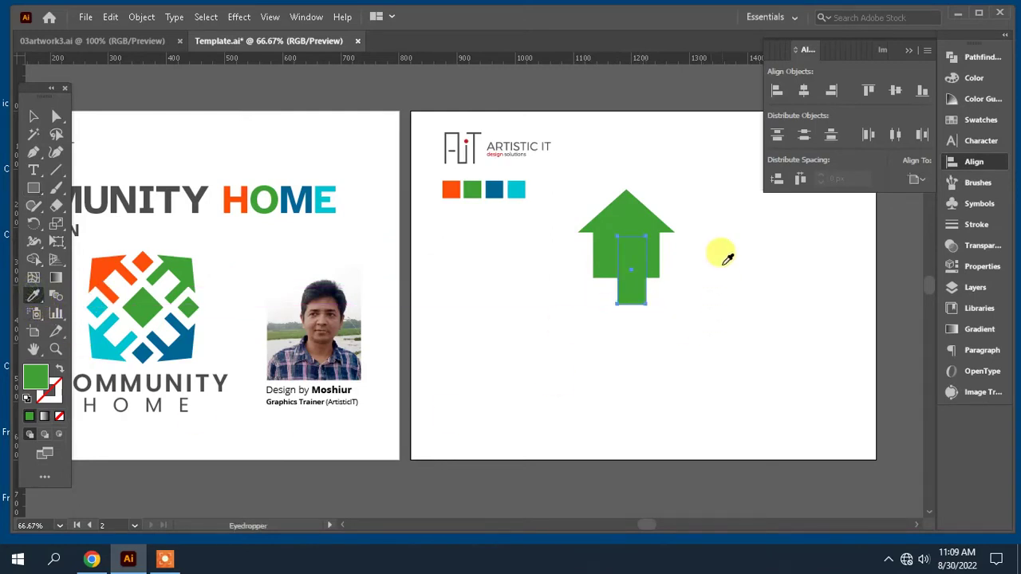
pyautogui.click(724, 263)
# Position the white rectangle as the house's door.
pyautogui.click(33, 117)
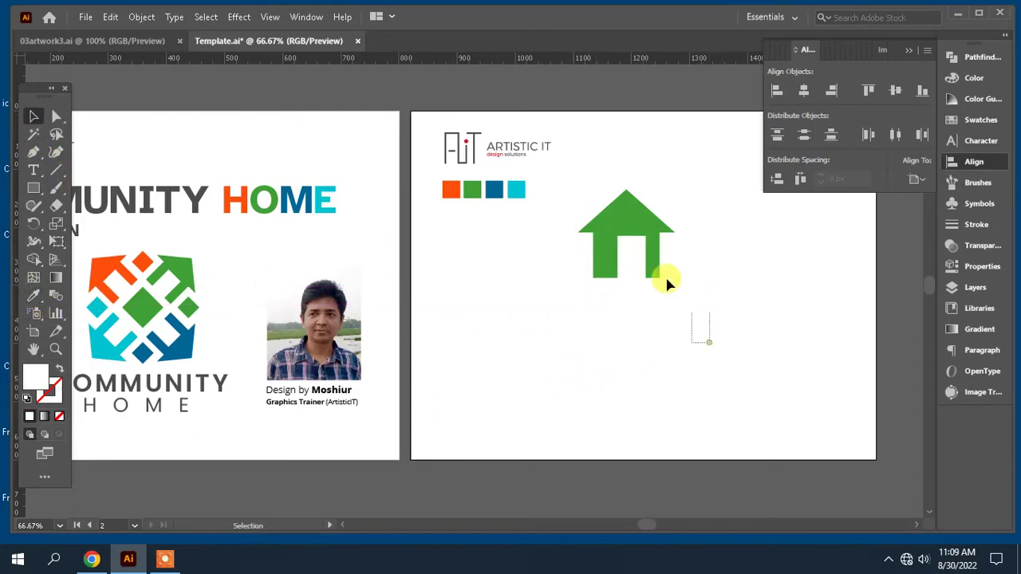
pyautogui.moveTo(709, 345); pyautogui.dragTo(574, 188)
pyautogui.click(759, 337)
pyautogui.moveTo(633, 274); pyautogui.dragTo(629, 273)
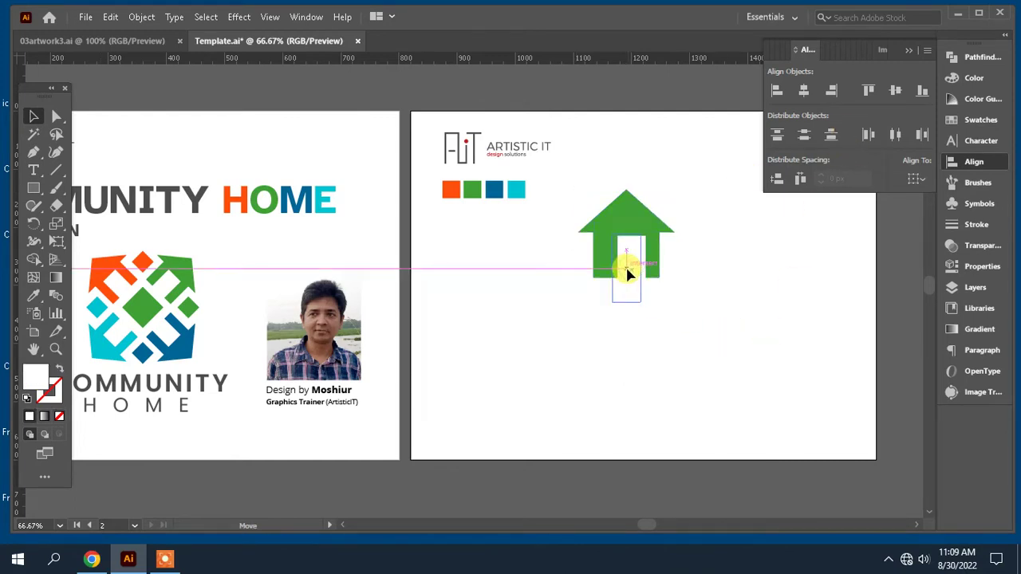
pyautogui.moveTo(627, 273); pyautogui.dragTo(627, 273)
pyautogui.click(706, 327)
# Centre the door horizontally on the house and reselect both shapes.
pyautogui.moveTo(714, 341); pyautogui.dragTo(565, 342)
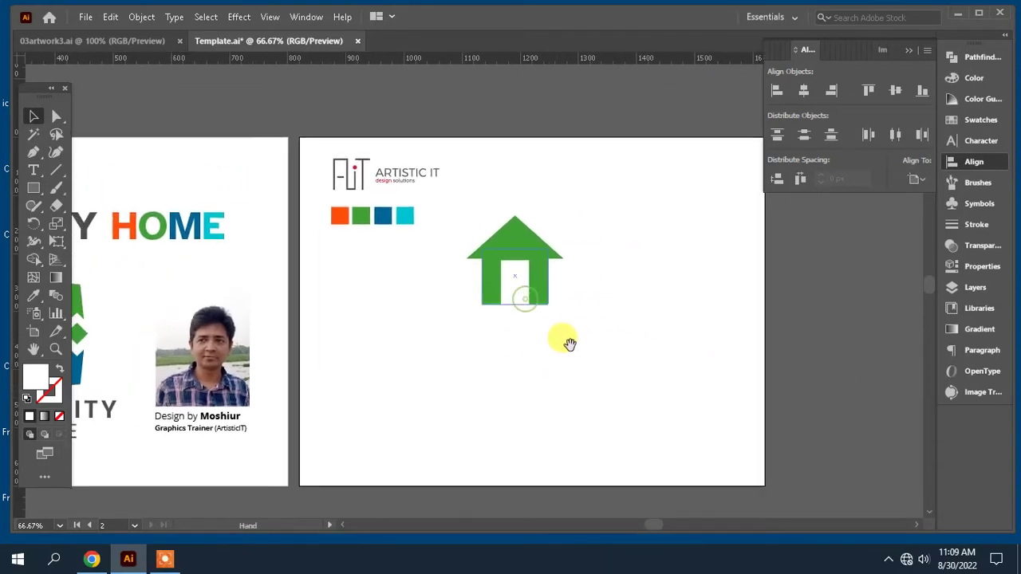
pyautogui.moveTo(627, 342); pyautogui.dragTo(455, 260)
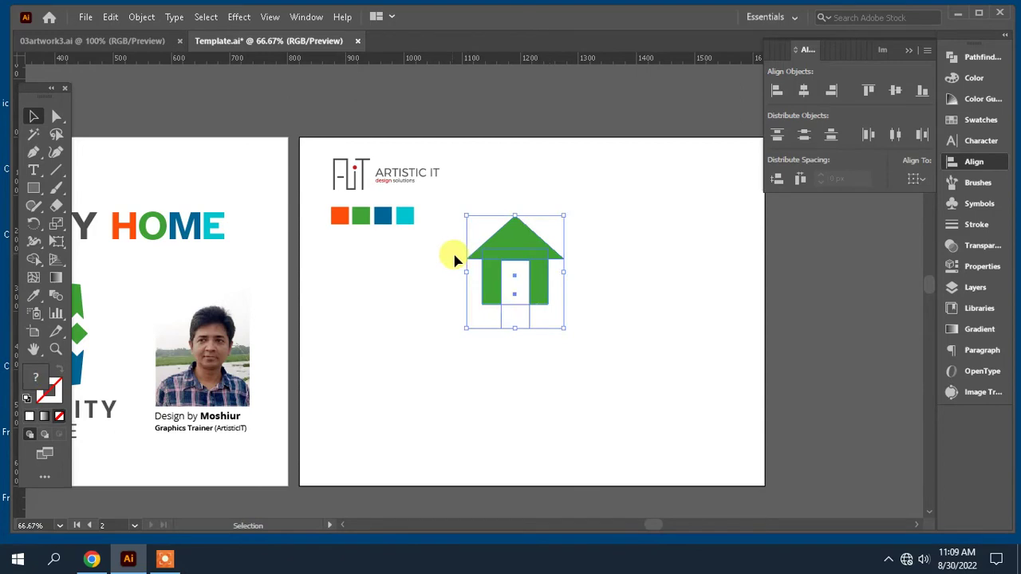
pyautogui.click(803, 90)
pyautogui.click(653, 304)
pyautogui.moveTo(551, 346); pyautogui.dragTo(585, 334)
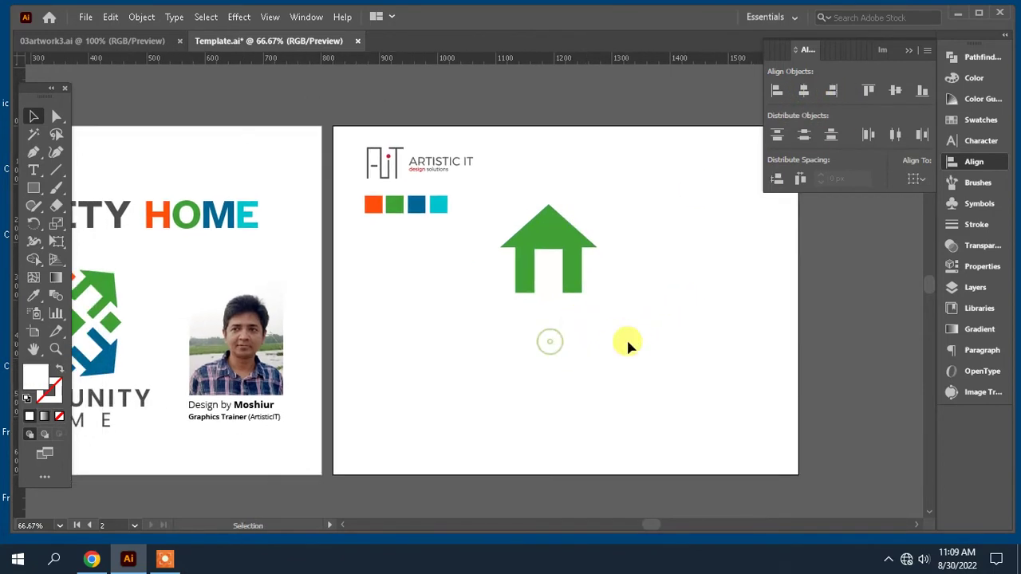
pyautogui.moveTo(654, 322); pyautogui.dragTo(514, 263)
# Cut the door out with Pathfinder Minus Front and Unite the house pieces into one shape.
pyautogui.click(981, 57)
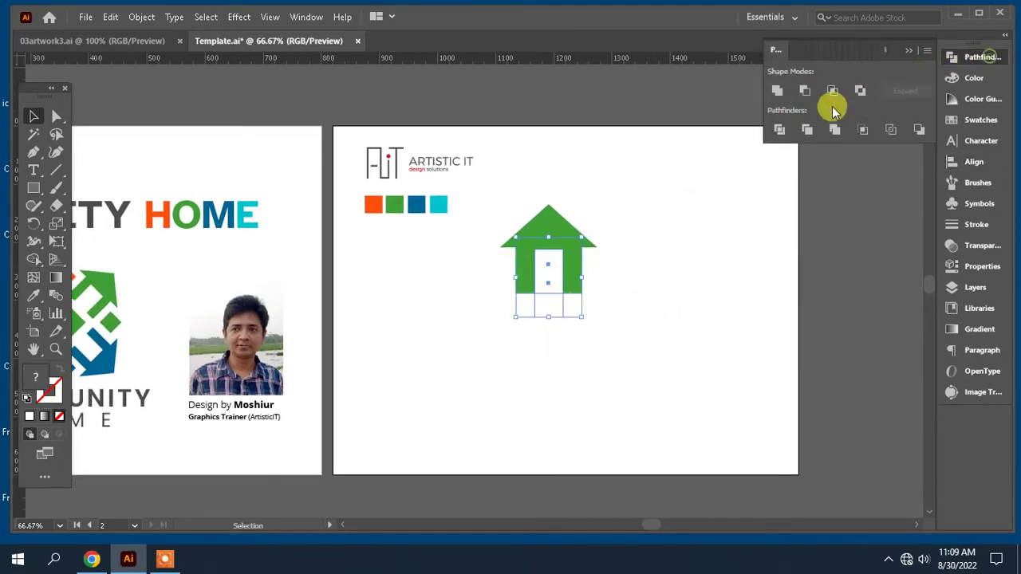
pyautogui.click(804, 91)
pyautogui.moveTo(667, 361); pyautogui.dragTo(486, 202)
pyautogui.moveTo(532, 239); pyautogui.dragTo(533, 263)
pyautogui.click(778, 91)
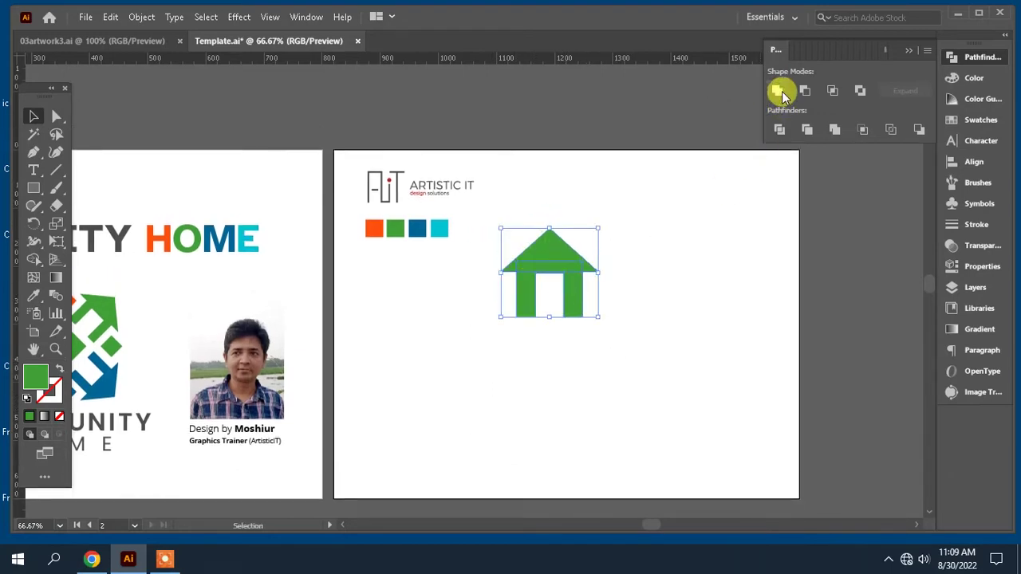
# Move the house slightly up and right and scale it down a little.
pyautogui.scroll(-4, 708, 297)
pyautogui.click(559, 133)
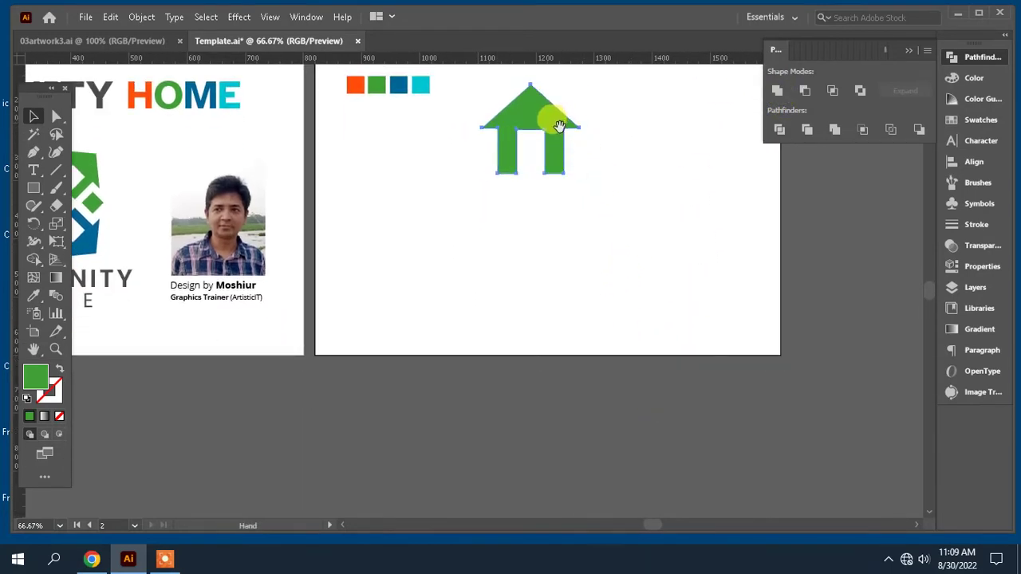
pyautogui.scroll(2, 558, 232)
pyautogui.click(559, 232)
pyautogui.moveTo(555, 209); pyautogui.dragTo(588, 181)
pyautogui.moveTo(577, 290); pyautogui.dragTo(602, 268)
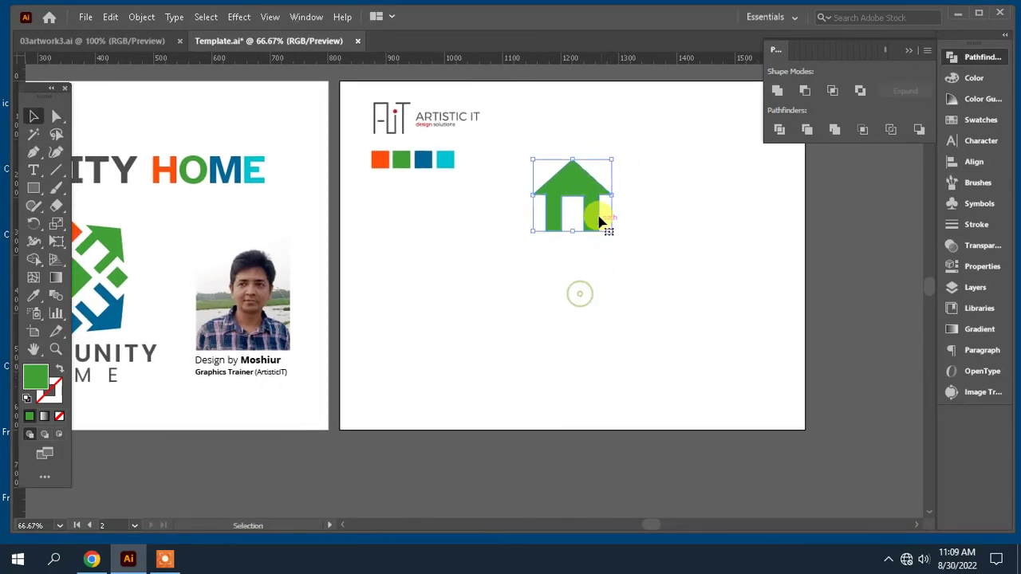
pyautogui.moveTo(603, 166); pyautogui.dragTo(599, 156)
# Copy the house in front, move the copy down, and rotate it 180° into a down arrow.
pyautogui.click(638, 257)
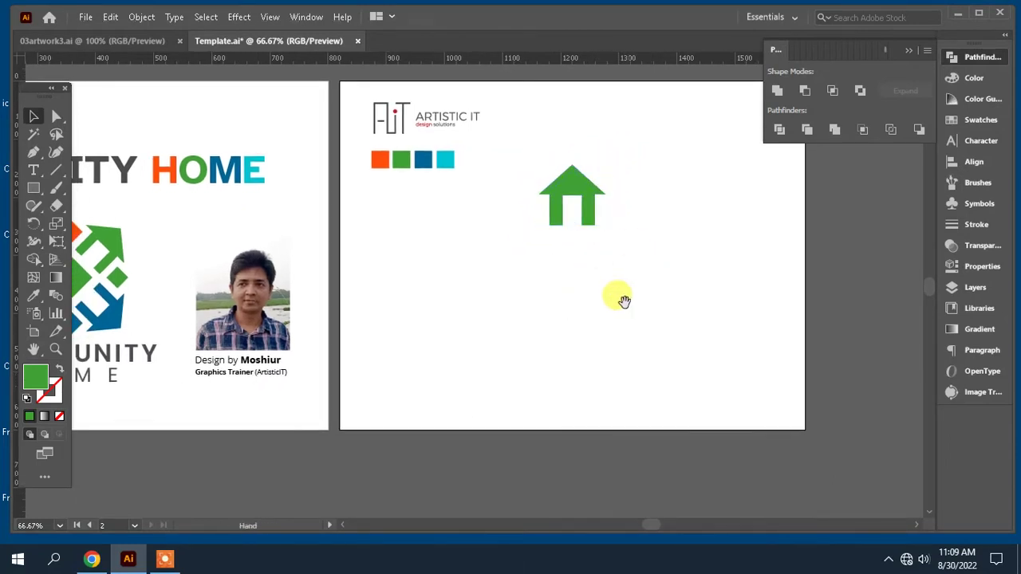
pyautogui.moveTo(615, 296); pyautogui.dragTo(589, 252)
pyautogui.click(565, 139)
pyautogui.press('a')
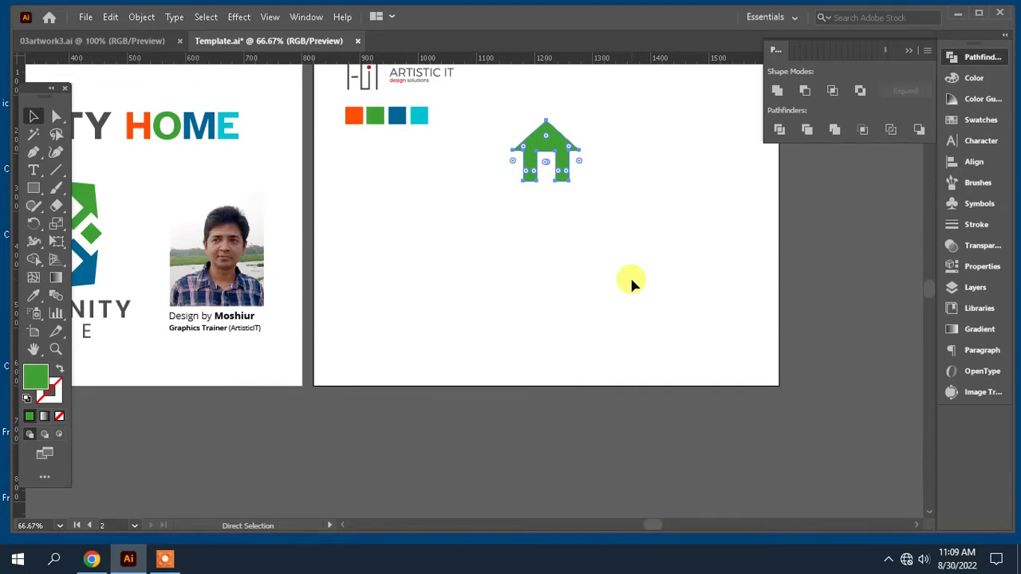
pyautogui.press('v')
pyautogui.hotkey('ctrl', 'c')
pyautogui.hotkey('ctrl', 'f')
pyautogui.hotkey('shift', 'Down')
pyautogui.hotkey('shift', 'Down')
pyautogui.hotkey('shift', 'Down')
pyautogui.hotkey('shift', 'Down')
pyautogui.hotkey('shift', 'Down')
pyautogui.hotkey('shift', 'Down')
pyautogui.hotkey('shift', 'Down')
pyautogui.hotkey('shift', 'Down')
pyautogui.hotkey('shift', 'Down')
pyautogui.hotkey('shift', 'Down')
pyautogui.hotkey('shift', 'Down')
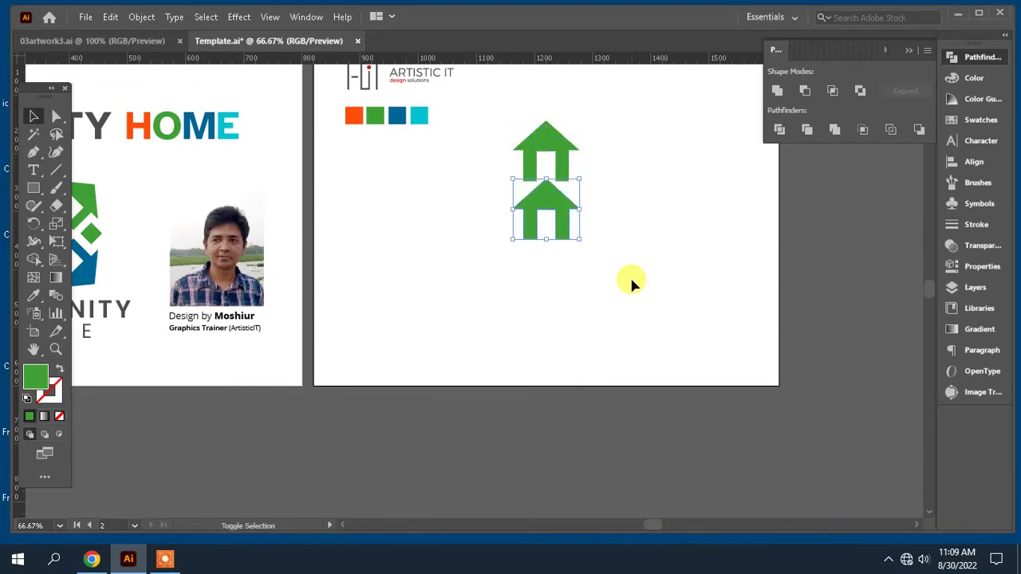
pyautogui.hotkey('shift', 'Down')
pyautogui.hotkey('shift', 'Down')
pyautogui.hotkey('shift', 'Down')
pyautogui.hotkey('shift', 'Down')
pyautogui.hotkey('shift', 'Down')
pyautogui.hotkey('shift', 'Down')
pyautogui.hotkey('shift', 'Down')
pyautogui.hotkey('shift', 'Down')
pyautogui.hotkey('shift', 'Down')
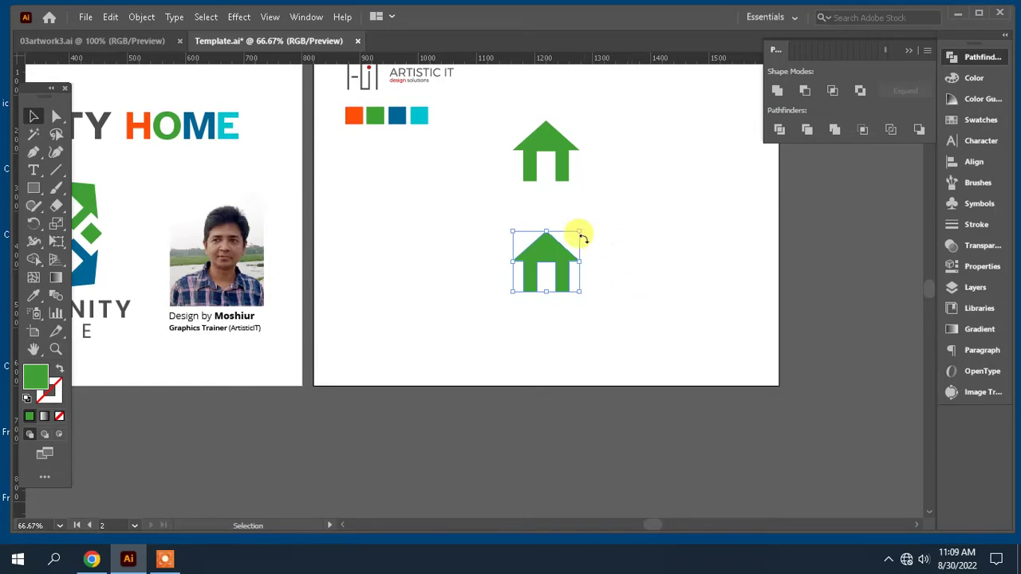
pyautogui.moveTo(581, 227); pyautogui.dragTo(485, 366)
# Rotate a copy of both arrows 90° to add left and right arrows.
pyautogui.moveTo(644, 332); pyautogui.dragTo(492, 142)
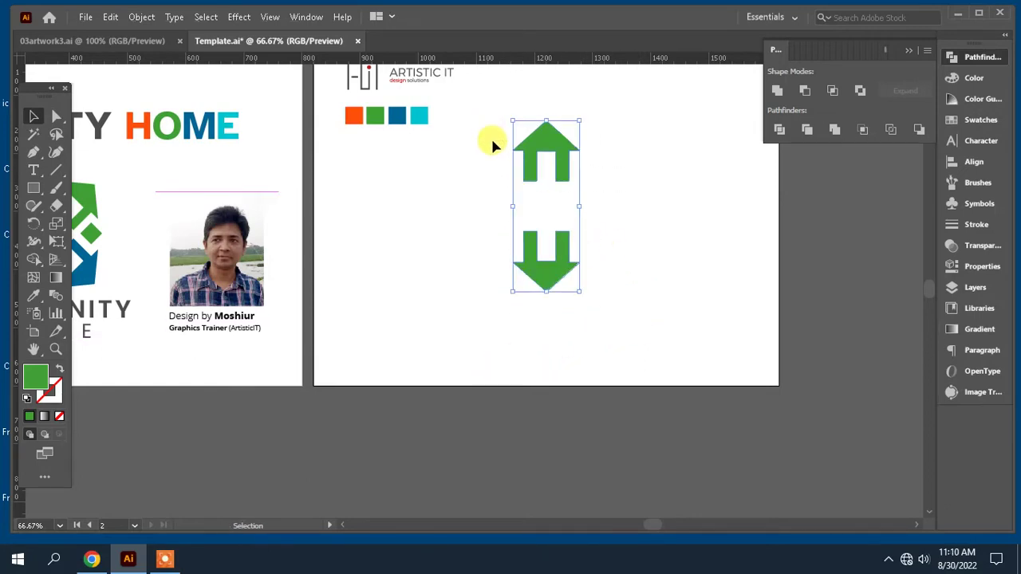
pyautogui.press('a')
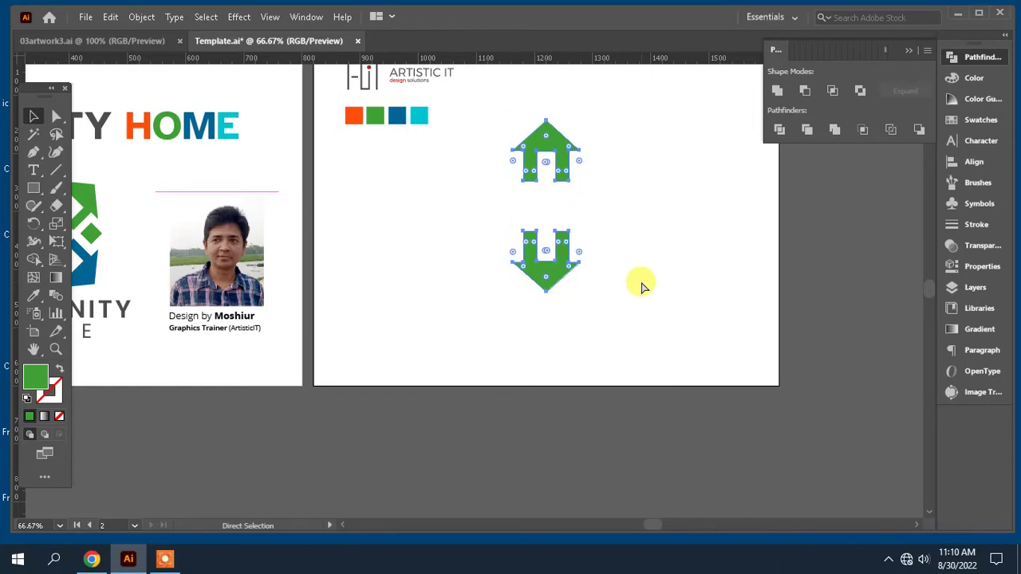
pyautogui.press('v')
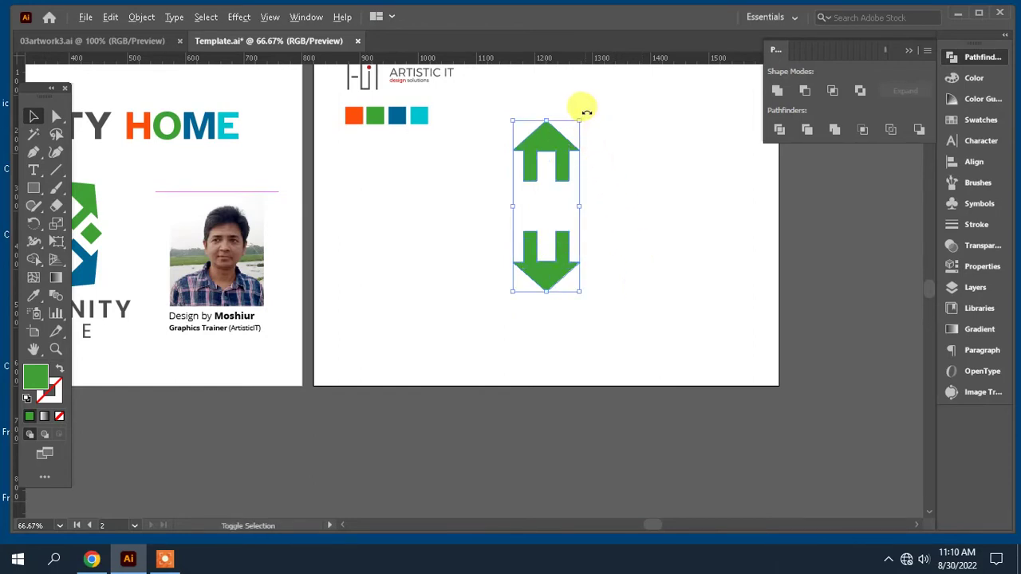
pyautogui.moveTo(586, 113); pyautogui.dragTo(633, 231)
# Nudge the top, right and left arrows outward to spread them apart.
pyautogui.click(649, 290)
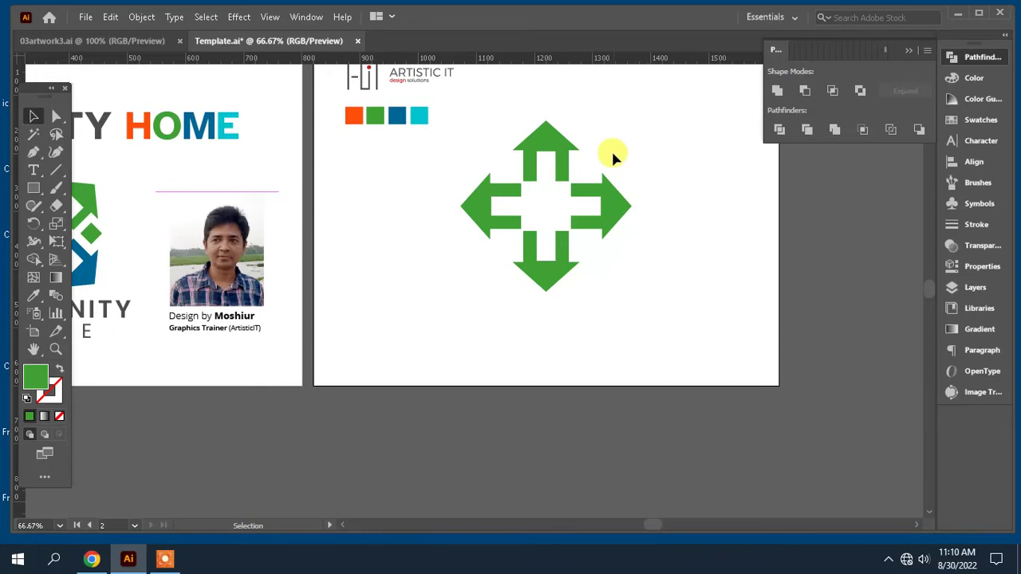
pyautogui.moveTo(612, 157); pyautogui.dragTo(506, 123)
pyautogui.hotkey('shift', 'Up')
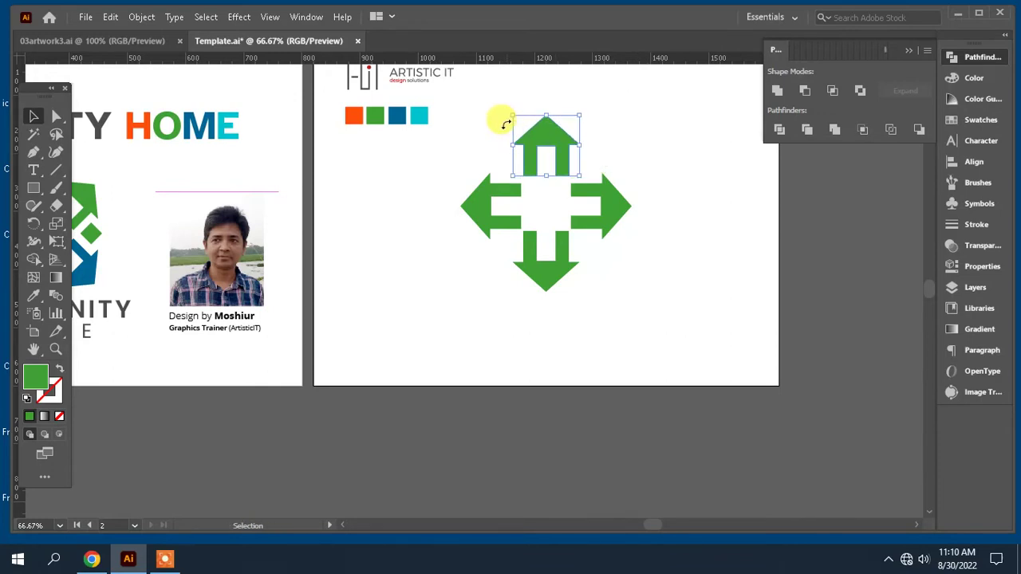
pyautogui.moveTo(513, 271); pyautogui.dragTo(512, 271)
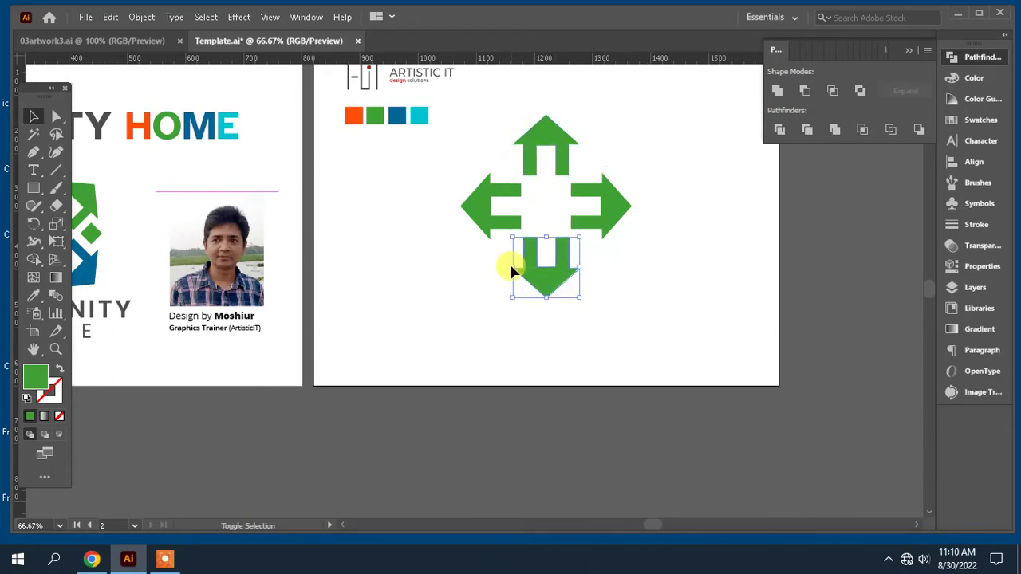
pyautogui.moveTo(630, 211); pyautogui.dragTo(623, 207)
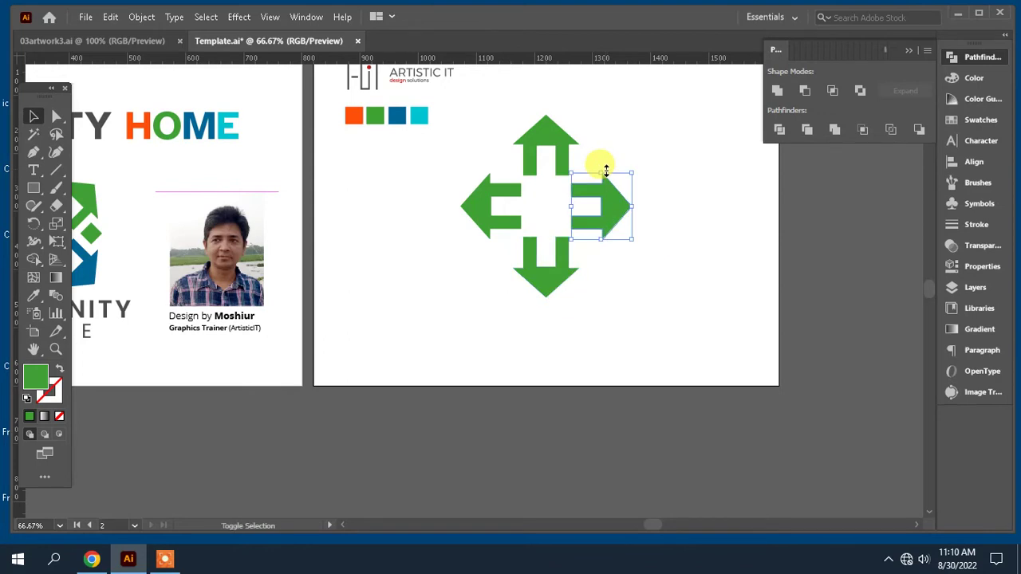
pyautogui.hotkey('shift', 'Right')
pyautogui.moveTo(457, 154); pyautogui.dragTo(502, 237)
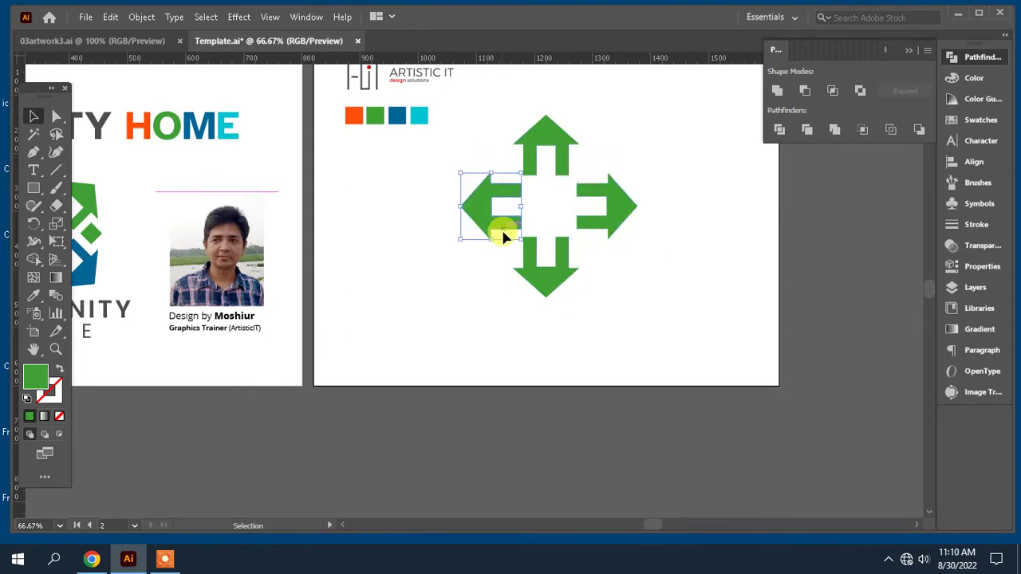
pyautogui.hotkey('shift', 'Left')
# Rotate all four arrows 45° to point diagonally, then zoom to actual size.
pyautogui.moveTo(663, 318); pyautogui.dragTo(484, 148)
pyautogui.moveTo(654, 130); pyautogui.dragTo(659, 174)
pyautogui.click(675, 275)
pyautogui.scroll(1, 675, 283)
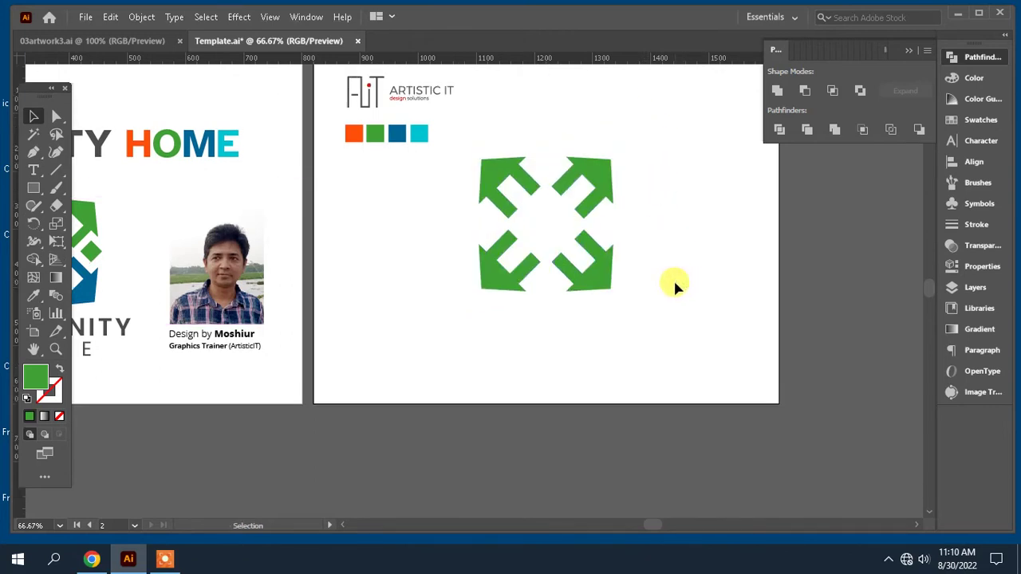
pyautogui.hotkey('ctrl', '+')
pyautogui.moveTo(676, 303); pyautogui.dragTo(644, 382)
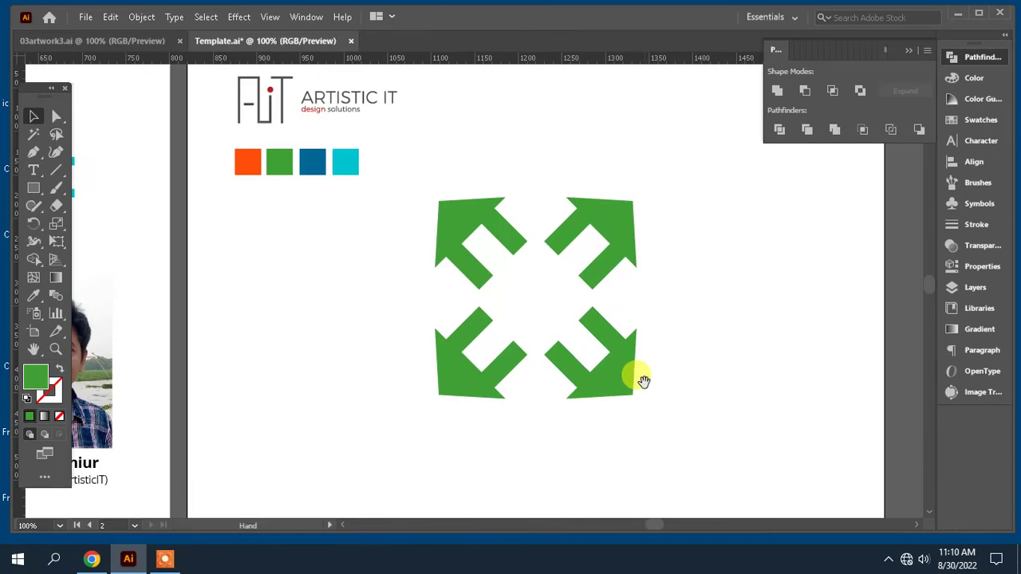
# Draw a small square between the top arrows and turn it into a diamond.
pyautogui.moveTo(316, 290); pyautogui.dragTo(287, 282)
pyautogui.click(33, 188)
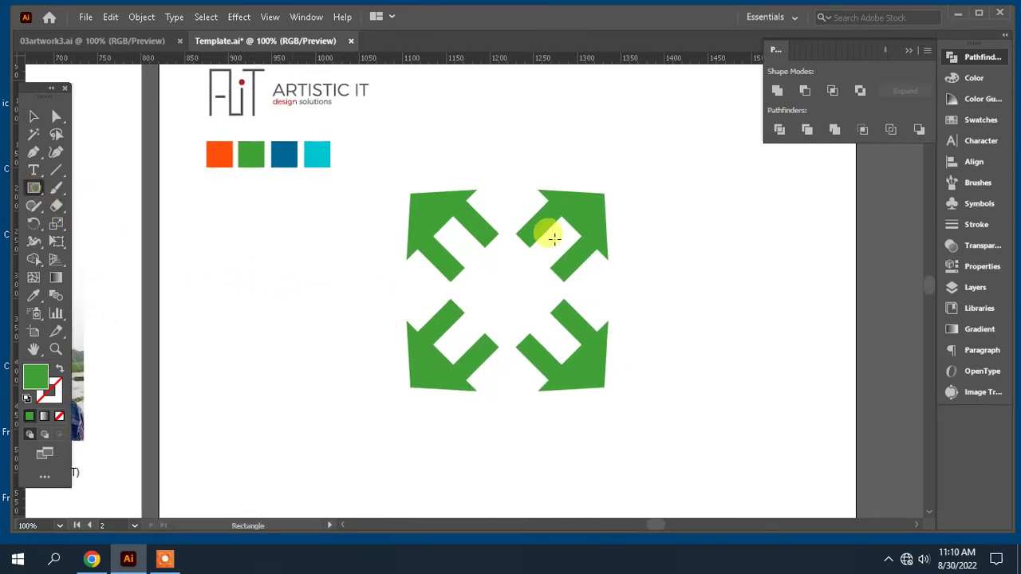
pyautogui.moveTo(501, 200); pyautogui.dragTo(528, 201)
pyautogui.click(33, 116)
pyautogui.click(644, 167)
pyautogui.click(505, 204)
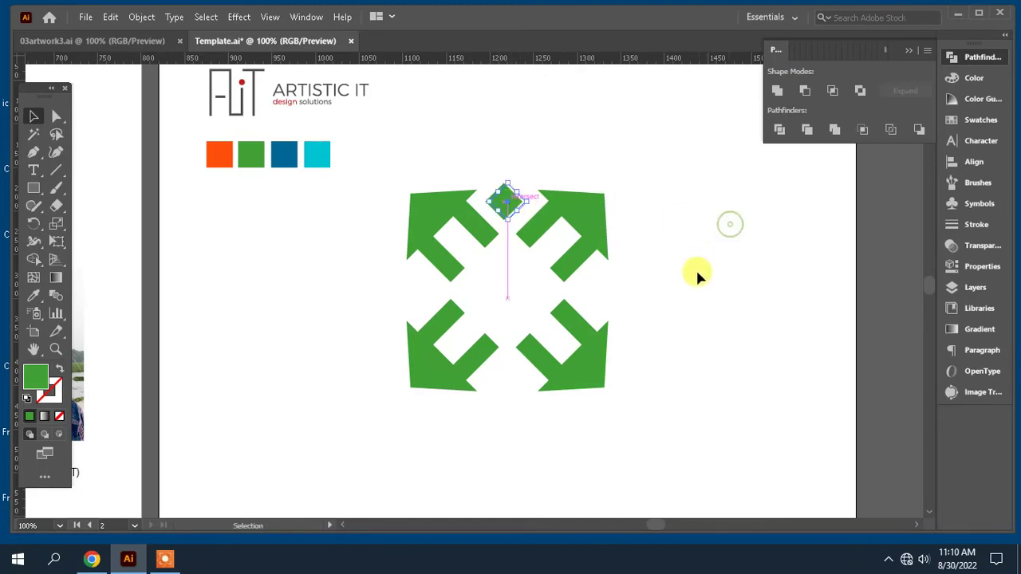
# Zoom in and settle the small diamond centred in the gap between the upper arrows.
pyautogui.moveTo(667, 280); pyautogui.dragTo(641, 267)
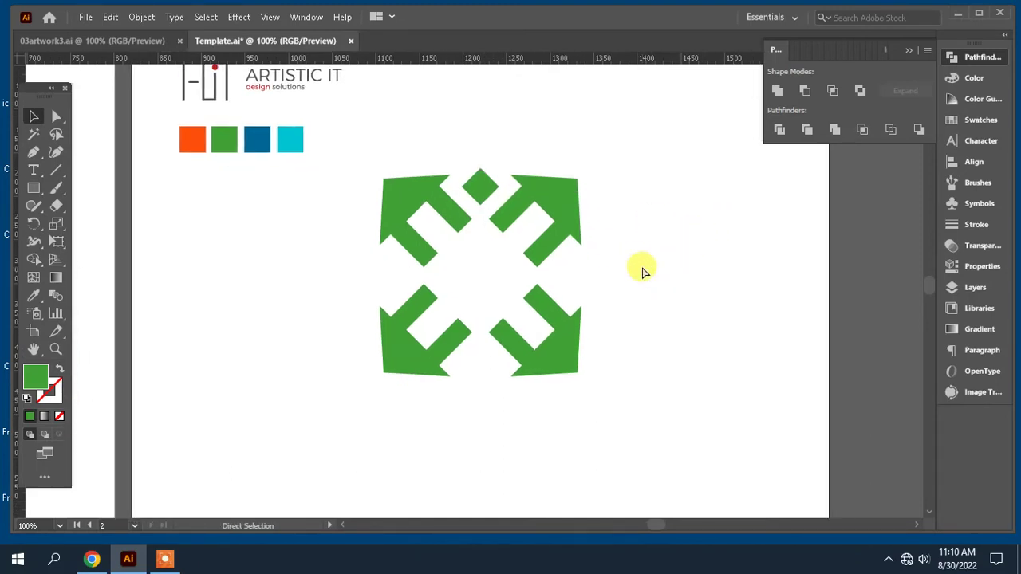
pyautogui.hotkey('ctrl', '+')
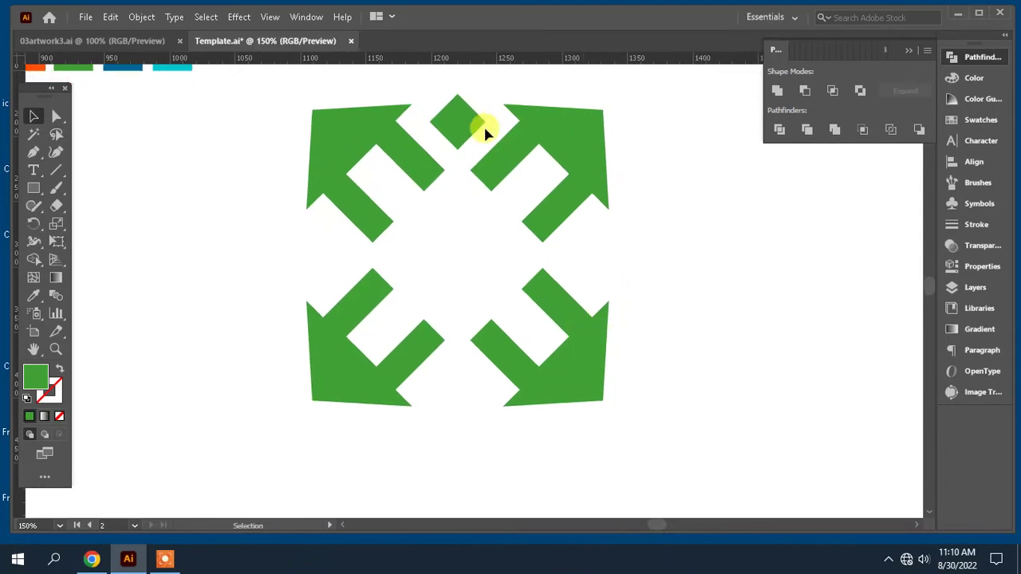
pyautogui.moveTo(468, 114)
pyautogui.mouseDown()
pyautogui.moveTo(467, 129)
pyautogui.moveTo(468, 119)
pyautogui.mouseUp()
pyautogui.moveTo(611, 185); pyautogui.dragTo(627, 221)
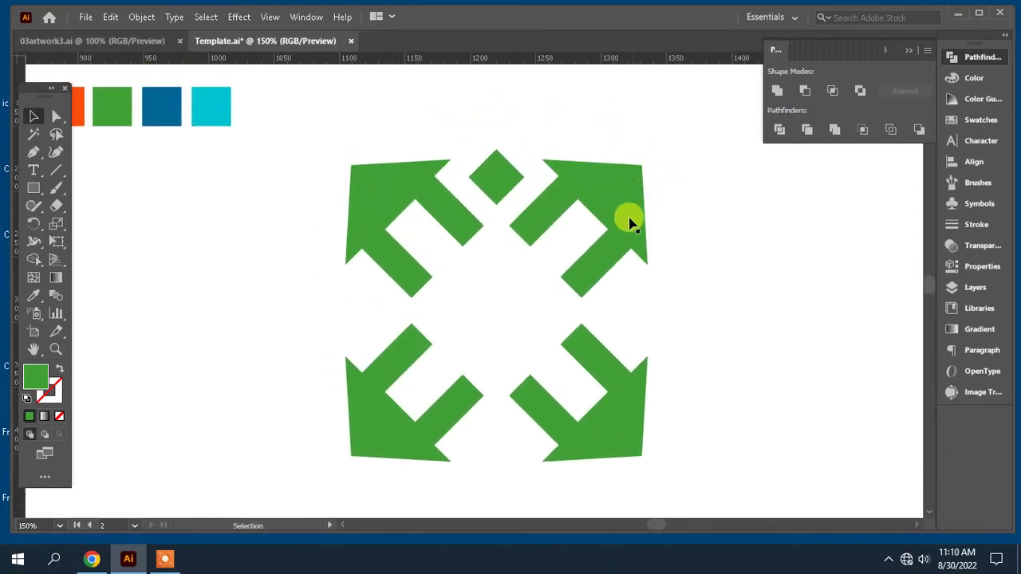
pyautogui.click(495, 167)
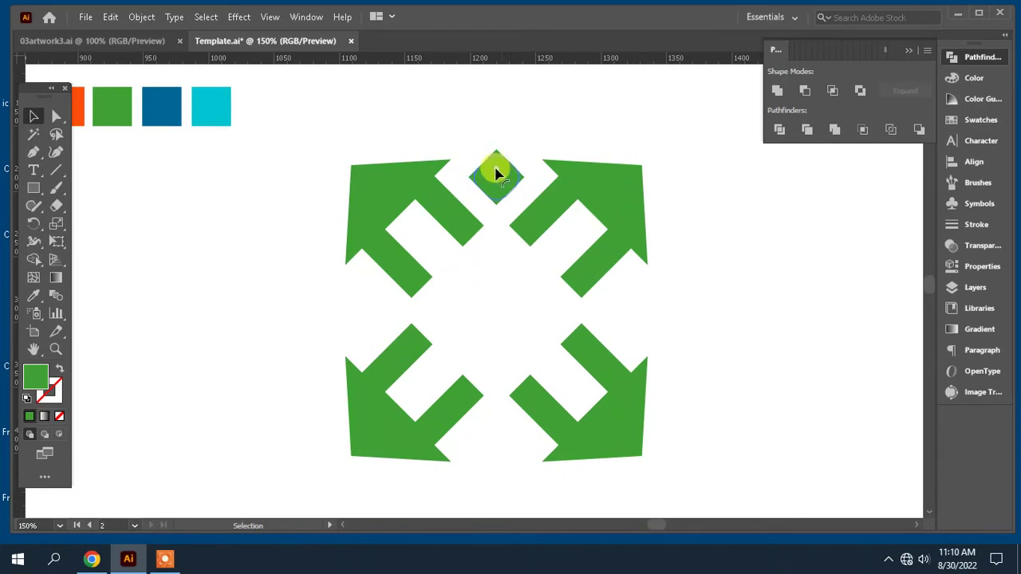
pyautogui.click(565, 130)
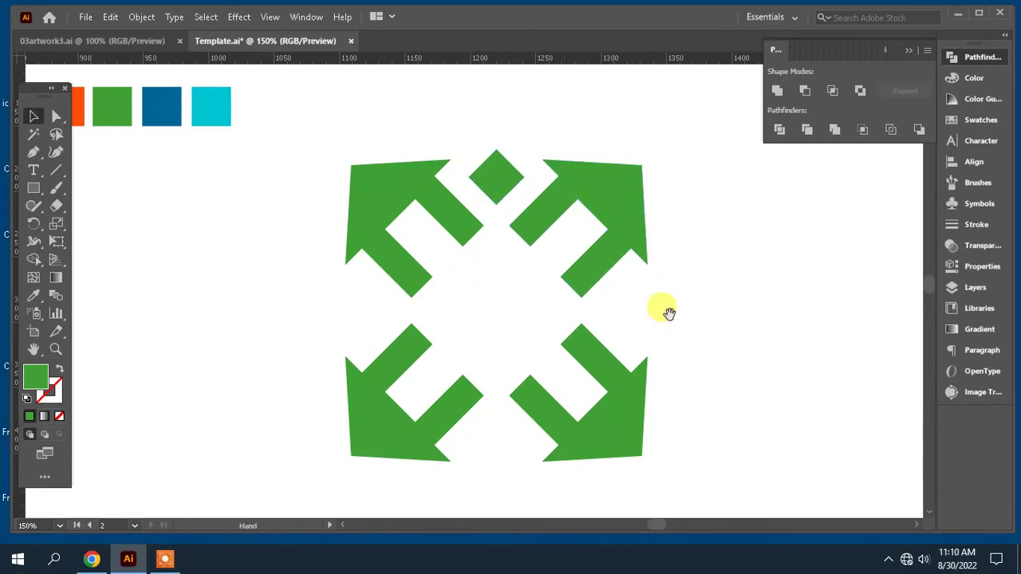
pyautogui.moveTo(669, 313); pyautogui.dragTo(681, 262)
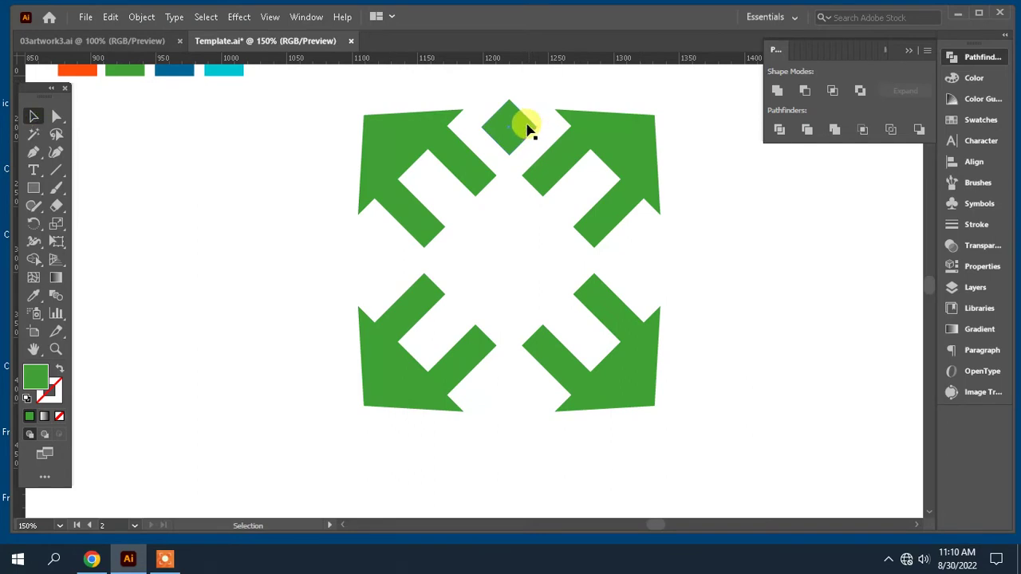
# Copy the diamond into the bottom gap, then rotate copies of both into the side gaps.
pyautogui.press('a')
pyautogui.hotkey('alt', 'shift', 'Down')
pyautogui.hotkey('shift', 'Down')
pyautogui.hotkey('shift', 'Down')
pyautogui.hotkey('shift', 'Down')
pyautogui.hotkey('shift', 'Down')
pyautogui.hotkey('shift', 'Down')
pyautogui.hotkey('shift', 'Down')
pyautogui.hotkey('shift', 'Down')
pyautogui.hotkey('shift', 'Down')
pyautogui.hotkey('shift', 'Down')
pyautogui.hotkey('shift', 'Down')
pyautogui.hotkey('shift', 'Down')
pyautogui.hotkey('shift', 'Down')
pyautogui.hotkey('shift', 'Down')
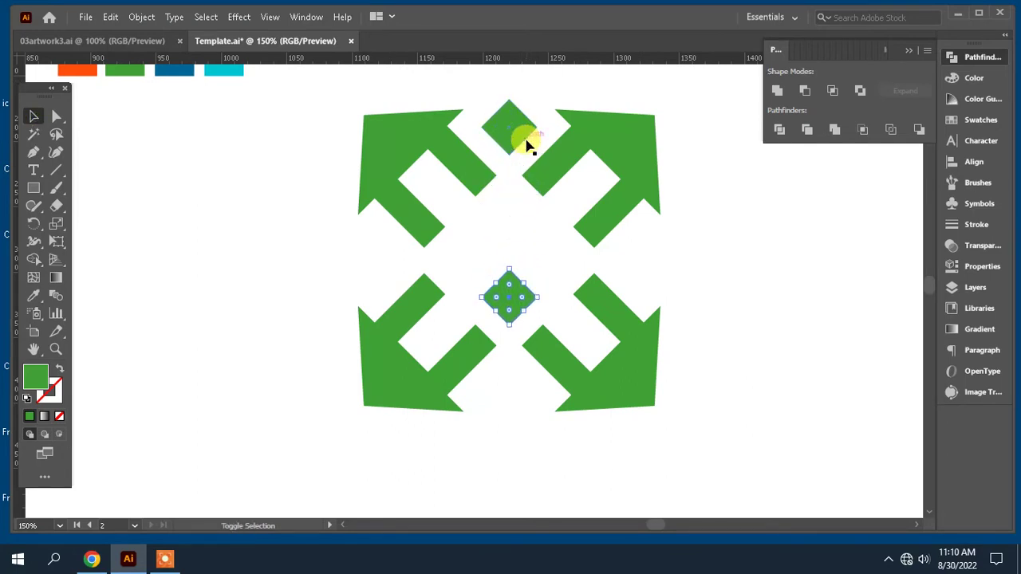
pyautogui.hotkey('shift', 'Down')
pyautogui.hotkey('shift', 'Down')
pyautogui.hotkey('shift', 'Down')
pyautogui.hotkey('shift', 'Down')
pyautogui.hotkey('shift', 'Down')
pyautogui.hotkey('shift', 'Down')
pyautogui.hotkey('shift', 'Down')
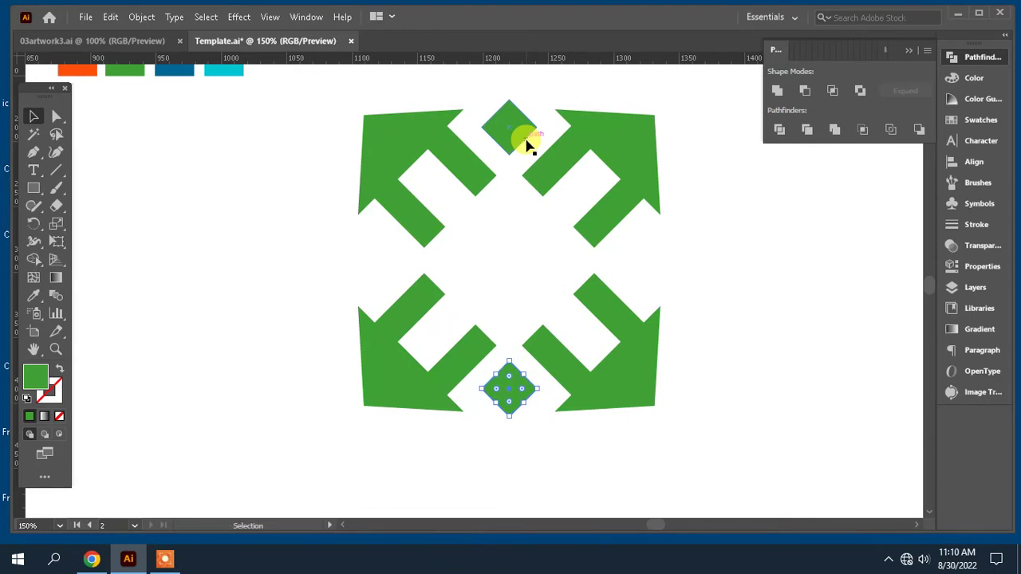
pyautogui.keyDown('shift'); pyautogui.click(510, 121); pyautogui.keyUp('shift')
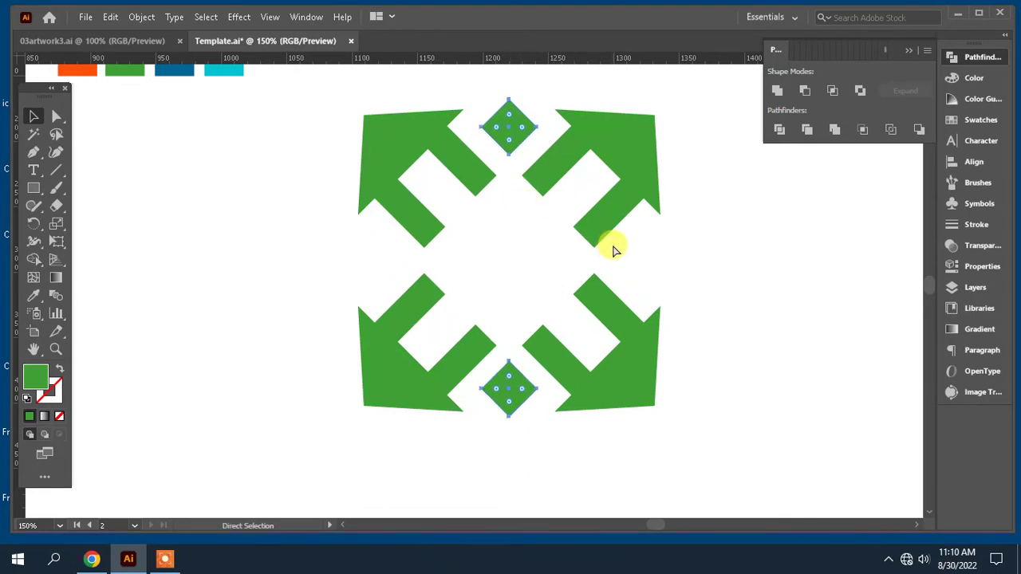
pyautogui.press('v')
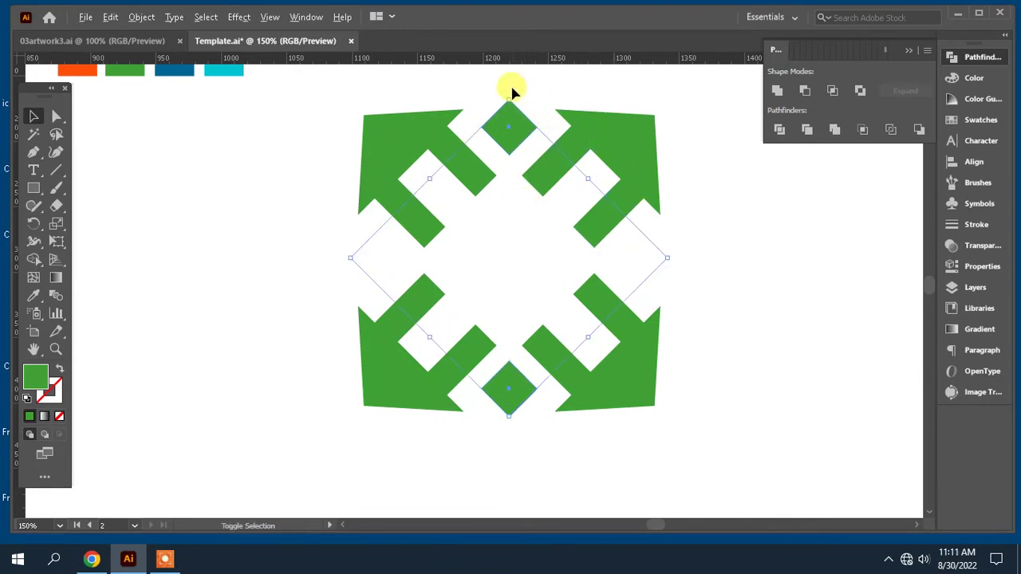
pyautogui.moveTo(512, 94); pyautogui.dragTo(688, 248)
# Duplicate a diamond to the emblem's centre and enlarge it to about 59.4 px.
pyautogui.click(507, 142)
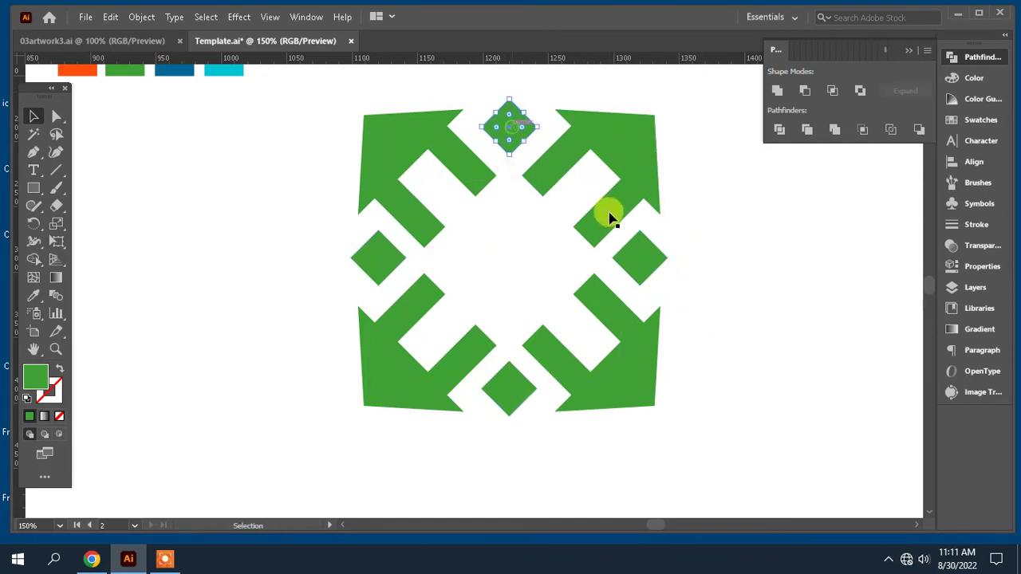
pyautogui.press('a')
pyautogui.hotkey('shift', 'Down')
pyautogui.hotkey('shift', 'Down')
pyautogui.hotkey('shift', 'Down')
pyautogui.hotkey('shift', 'Down')
pyautogui.hotkey('shift', 'Down')
pyautogui.hotkey('shift', 'Down')
pyautogui.hotkey('shift', 'Down')
pyautogui.hotkey('shift', 'Down')
pyautogui.hotkey('shift', 'Down')
pyautogui.hotkey('shift', 'Down')
pyautogui.hotkey('shift', 'Down')
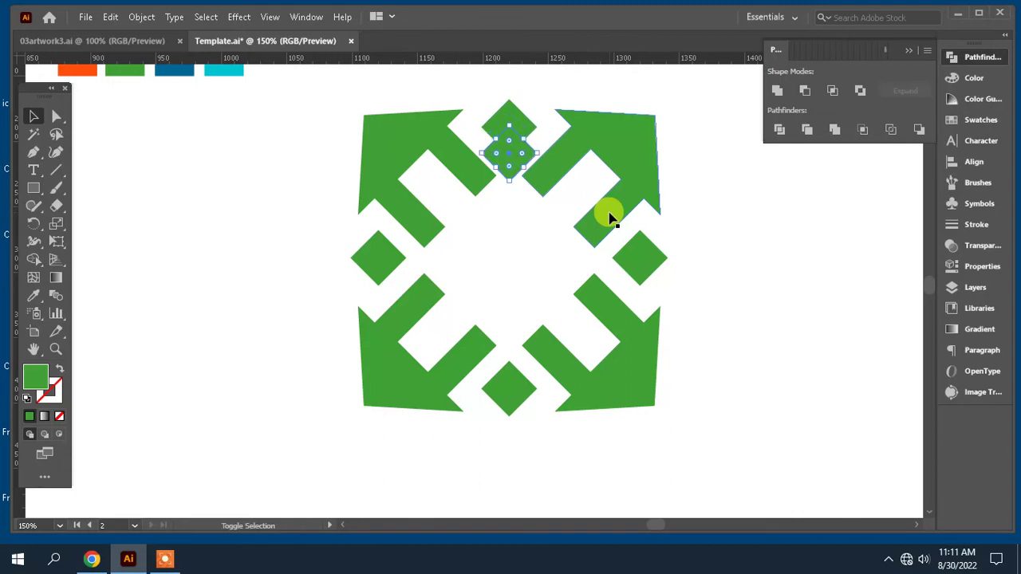
pyautogui.hotkey('shift', 'Down')
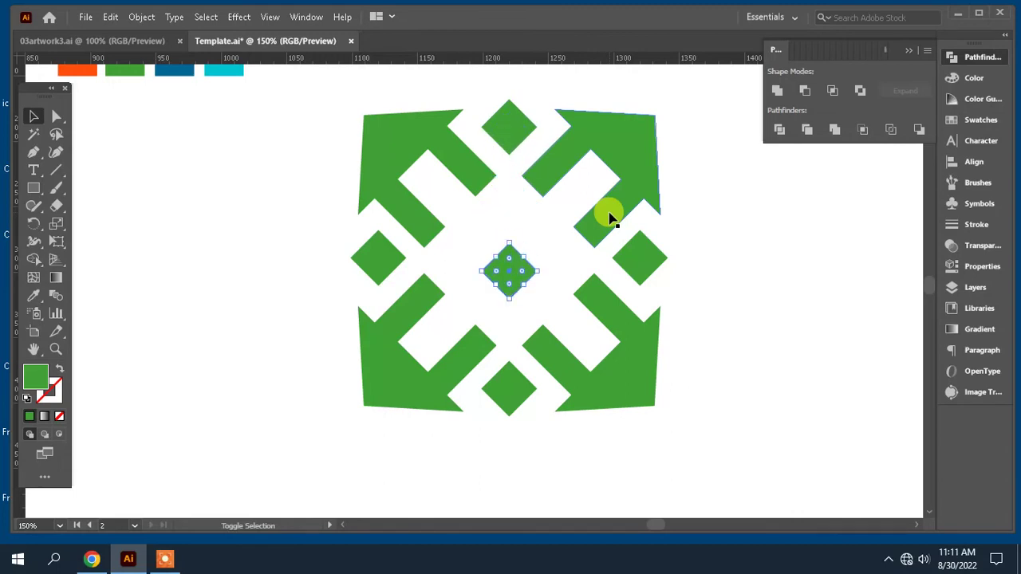
pyautogui.hotkey('shift', 'Up')
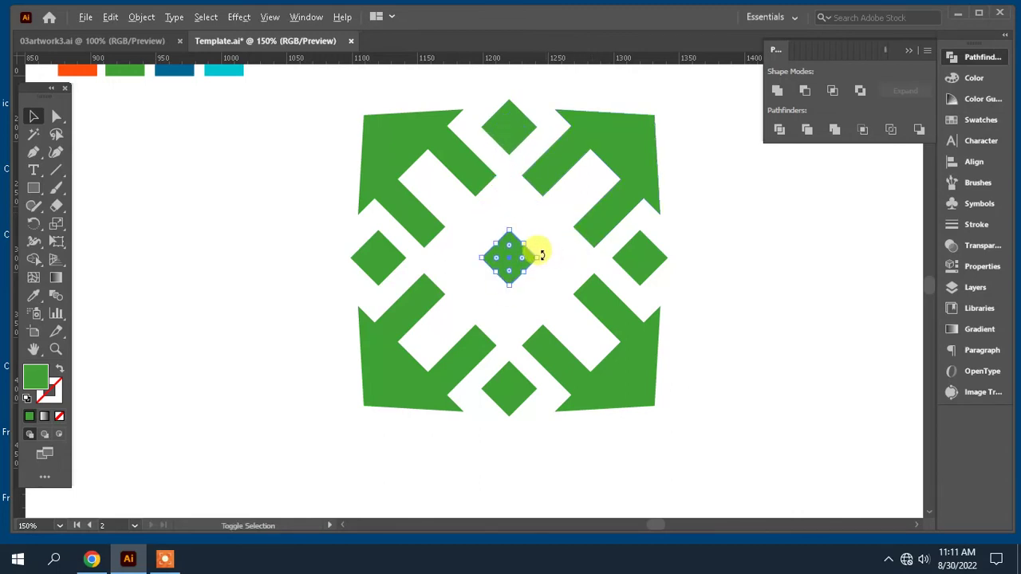
pyautogui.moveTo(540, 255); pyautogui.dragTo(604, 282)
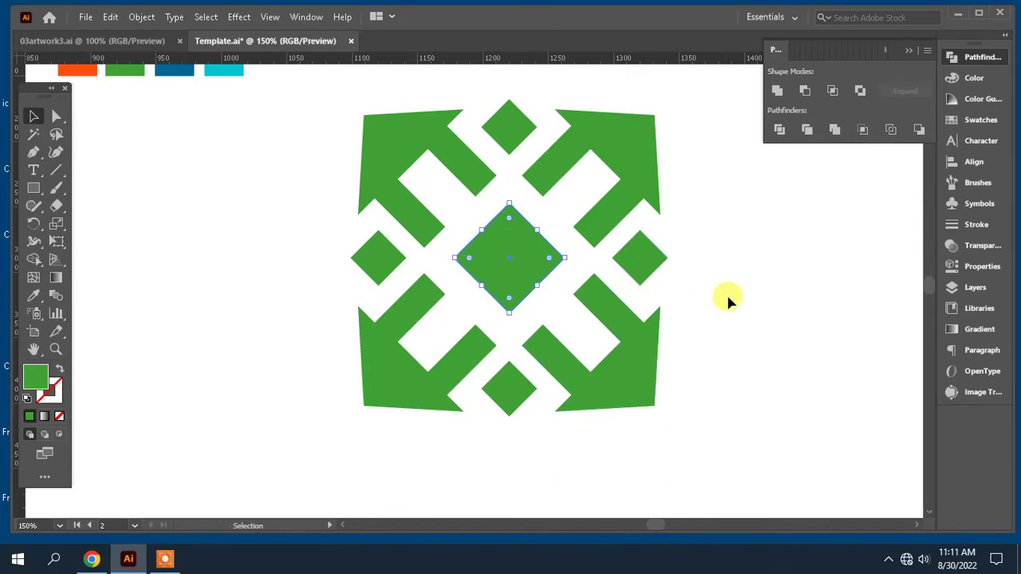
# At 100% zoom, colour the top-left arrow and top diamond orange from the swatch.
pyautogui.hotkey('ctrl', '-')
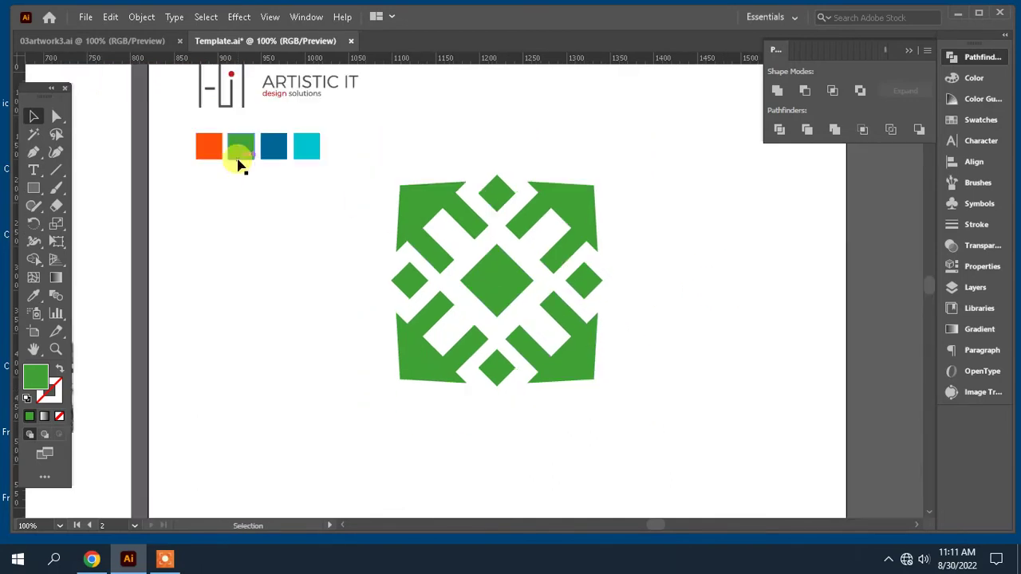
pyautogui.press('space')
pyautogui.moveTo(296, 220); pyautogui.dragTo(330, 238)
pyautogui.click(56, 115)
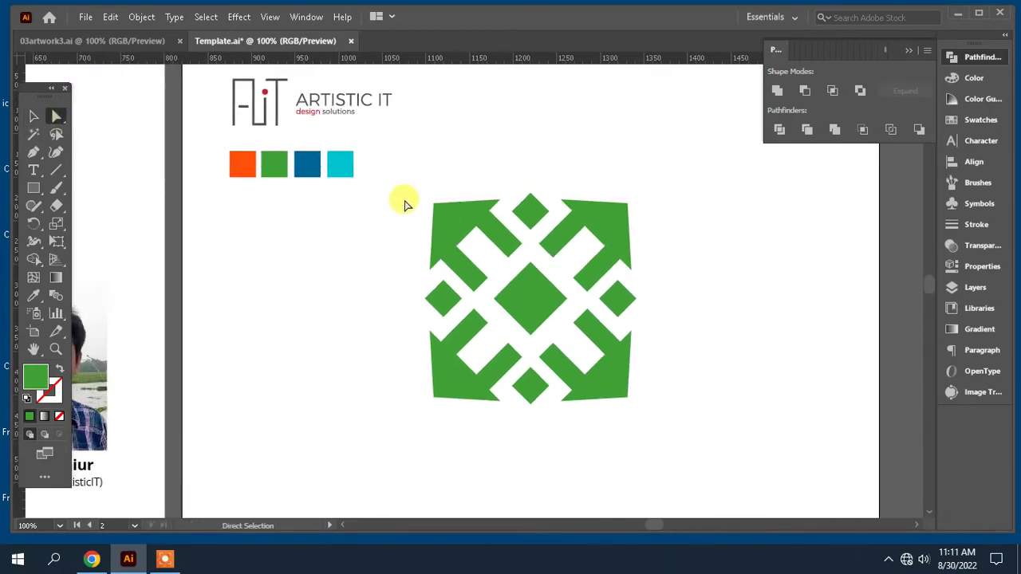
pyautogui.click(442, 217)
pyautogui.click(33, 295)
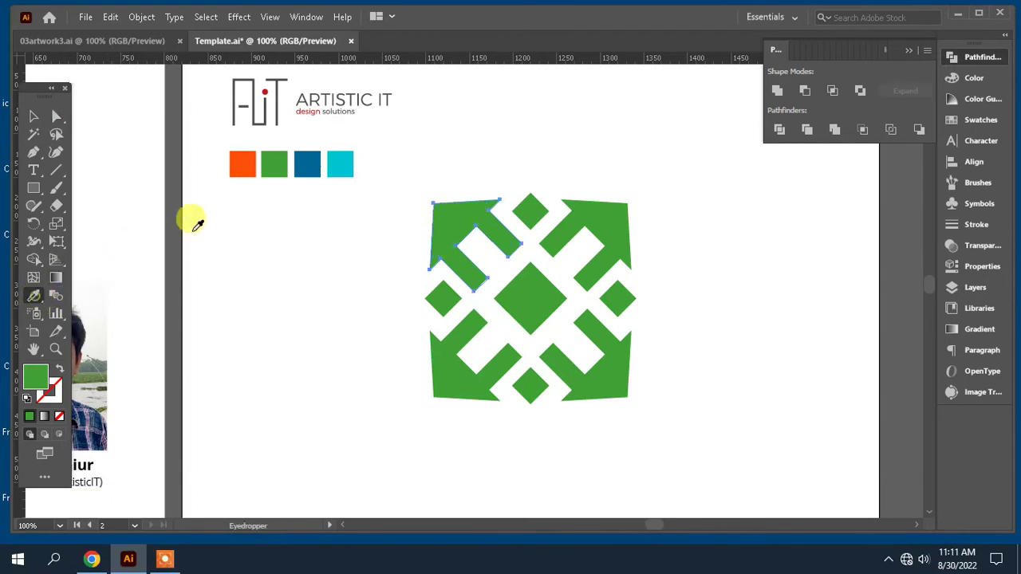
pyautogui.click(243, 160)
pyautogui.keyDown('ctrl'); pyautogui.click(530, 205); pyautogui.keyUp('ctrl')
pyautogui.click(497, 200)
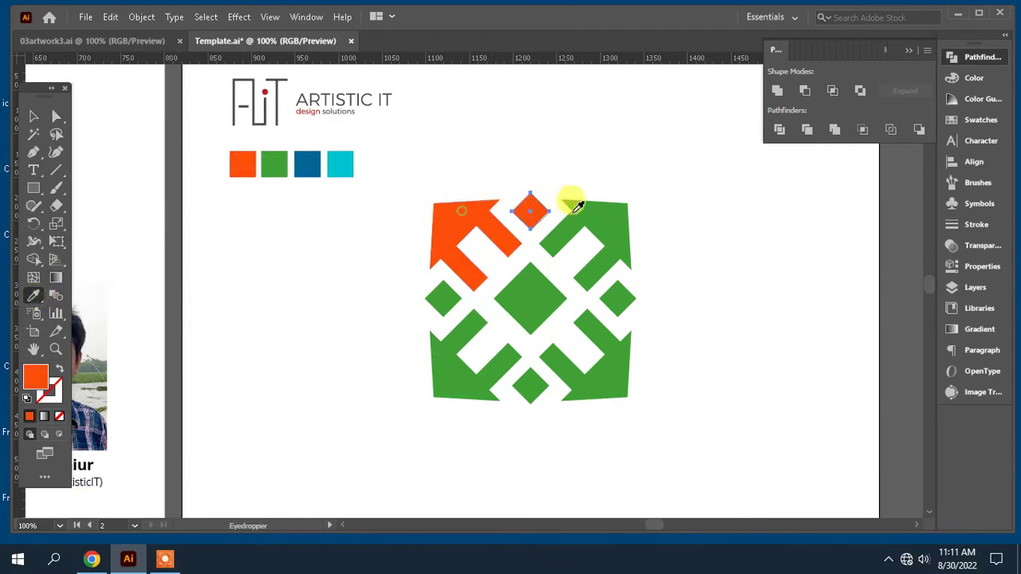
# Colour the top-right arrow green, and the bottom-right arrow and bottom diamond blue.
pyautogui.keyDown('ctrl'); pyautogui.click(571, 206); pyautogui.keyUp('ctrl')
pyautogui.click(274, 159)
pyautogui.keyDown('ctrl'); pyautogui.click(614, 295); pyautogui.keyUp('ctrl')
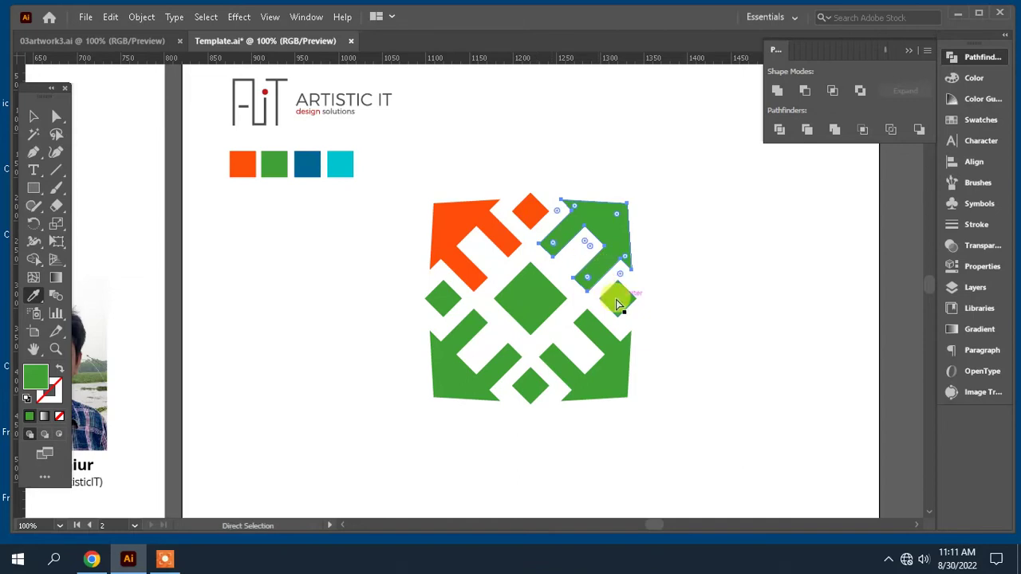
pyautogui.keyDown('ctrl'); pyautogui.click(608, 343); pyautogui.keyUp('ctrl')
pyautogui.click(309, 163)
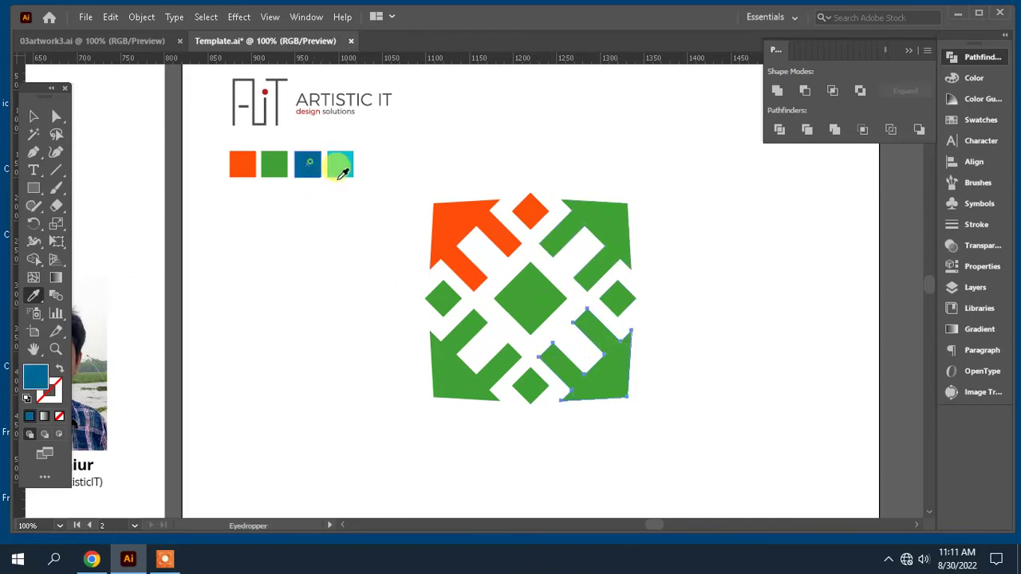
pyautogui.keyDown('ctrl'); pyautogui.click(536, 391); pyautogui.keyUp('ctrl')
pyautogui.click(547, 383)
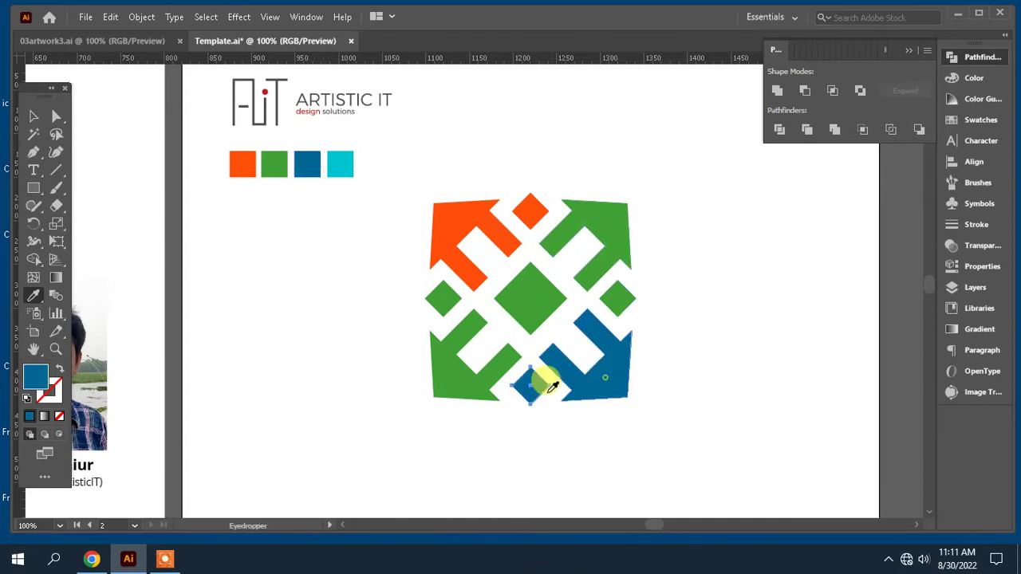
# Colour the bottom-left arrow and left diamond cyan, then zoom out to both artboards.
pyautogui.keyDown('ctrl'); pyautogui.click(471, 380); pyautogui.keyUp('ctrl')
pyautogui.click(338, 162)
pyautogui.keyDown('ctrl'); pyautogui.click(455, 305); pyautogui.keyUp('ctrl')
pyautogui.click(477, 348)
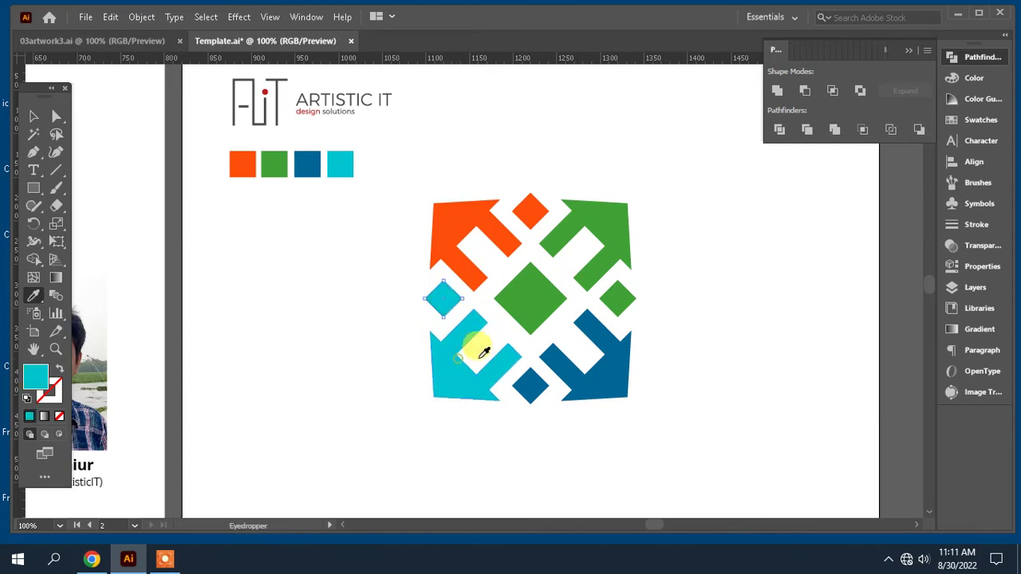
pyautogui.keyDown('ctrl'); pyautogui.click(718, 300); pyautogui.keyUp('ctrl')
pyautogui.scroll(-1, 722, 303)
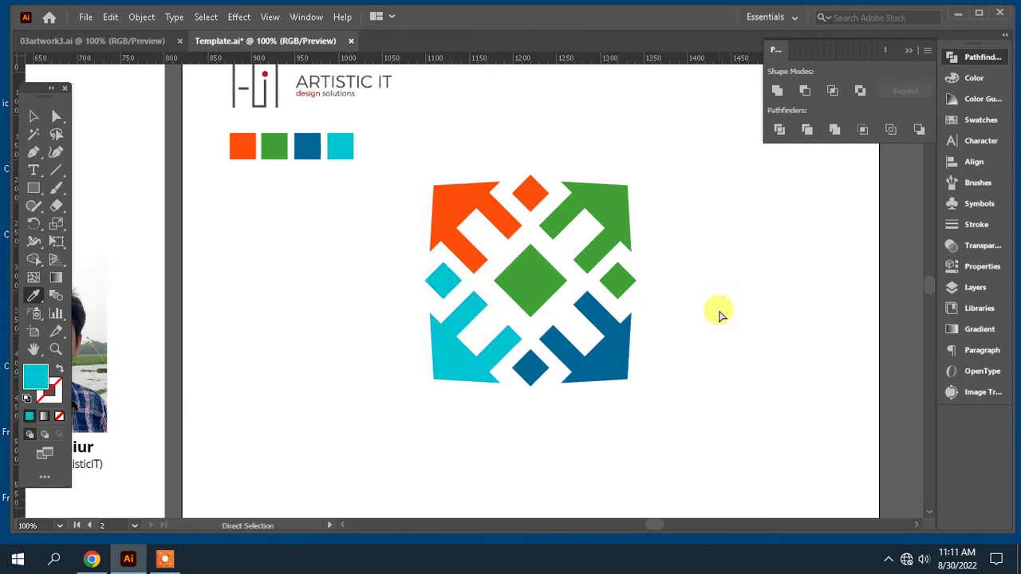
pyautogui.hotkey('ctrl', '-')
# Type COMMUNITY below the arrow emblem, then shift it slightly left and shrink it a little.
pyautogui.moveTo(547, 319); pyautogui.dragTo(668, 284)
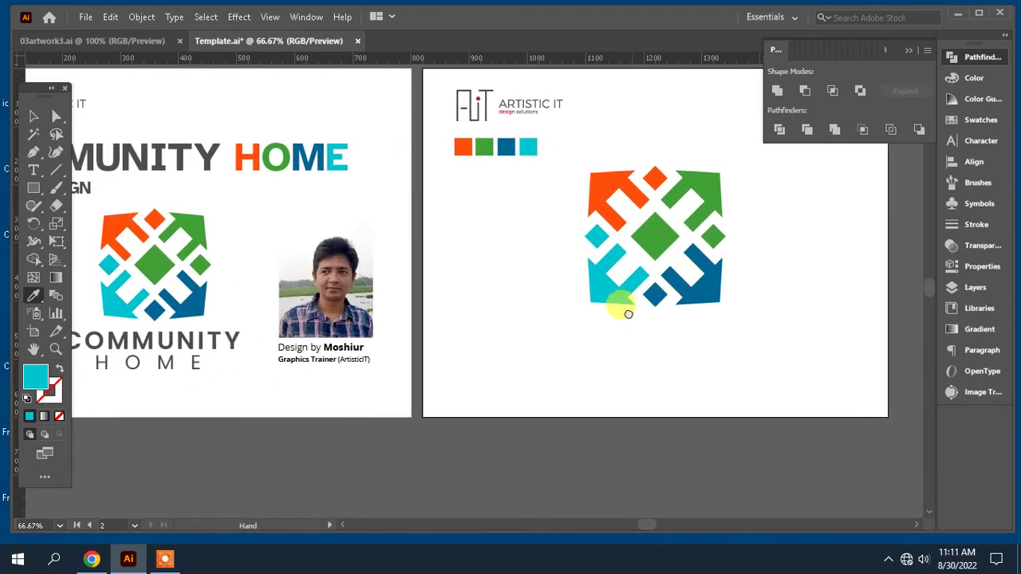
pyautogui.moveTo(627, 312); pyautogui.dragTo(583, 306)
pyautogui.click(34, 170)
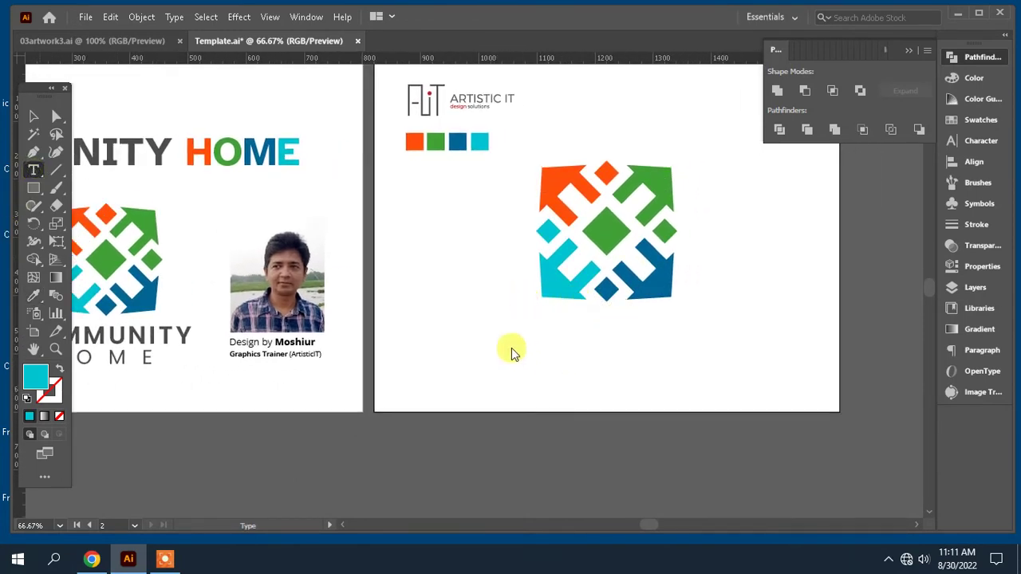
pyautogui.click(549, 343)
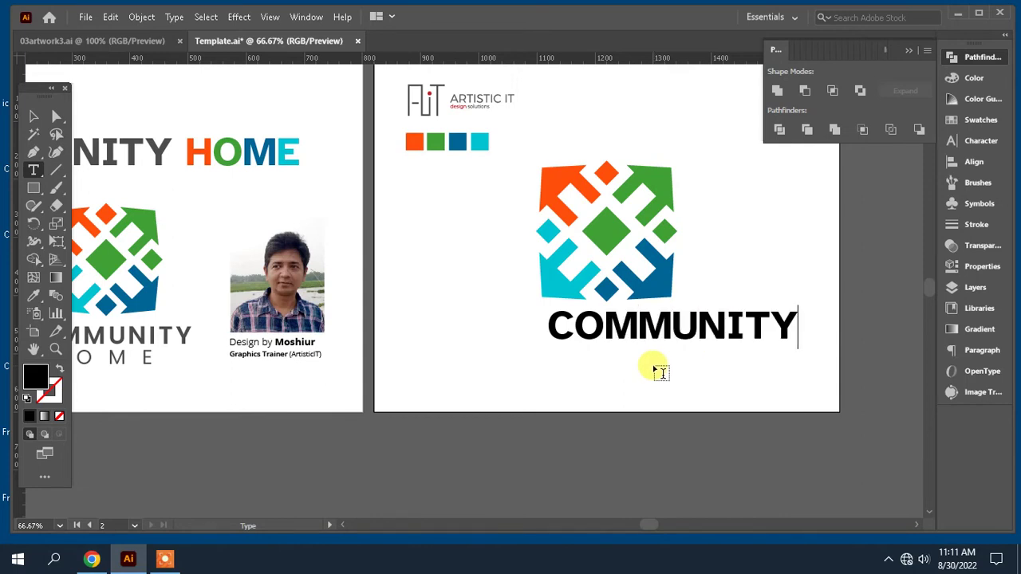
pyautogui.click(34, 116)
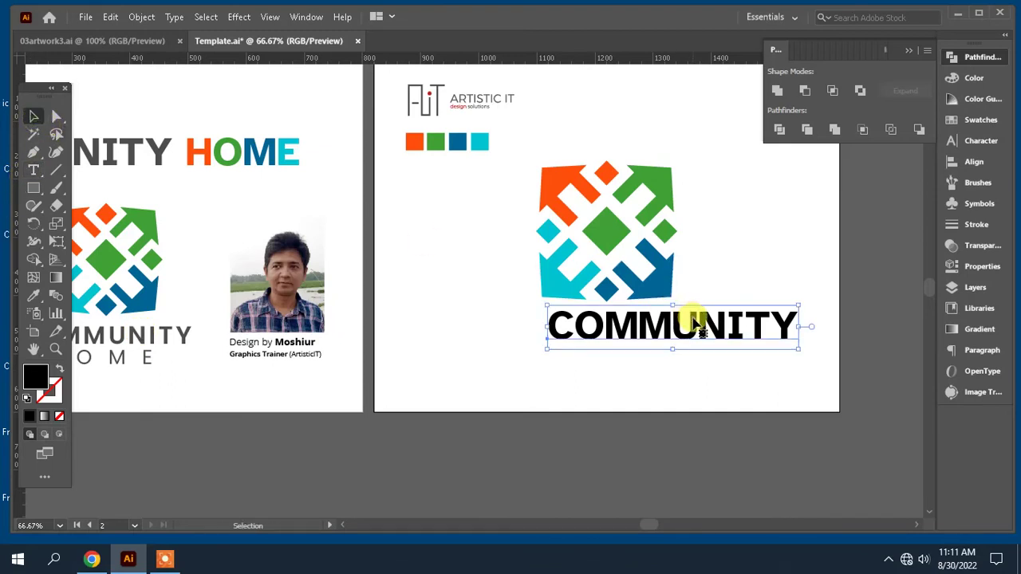
pyautogui.moveTo(694, 323); pyautogui.dragTo(645, 323)
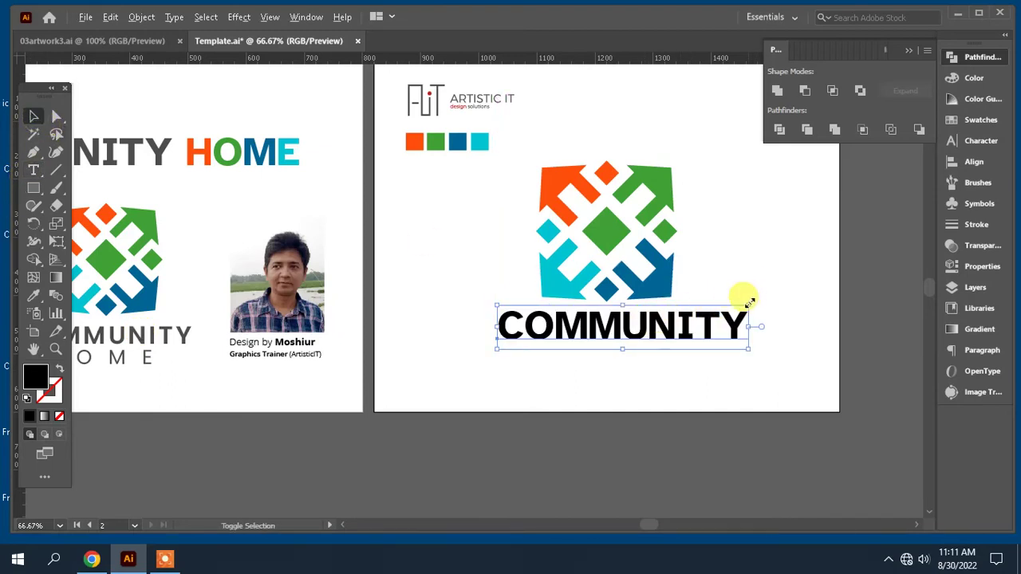
pyautogui.moveTo(750, 302); pyautogui.dragTo(720, 301)
# Eyedrop the left artboard's grey, letter-spaced COMMUNITY style onto the new text and centre it under the emblem.
pyautogui.click(43, 297)
pyautogui.click(174, 333)
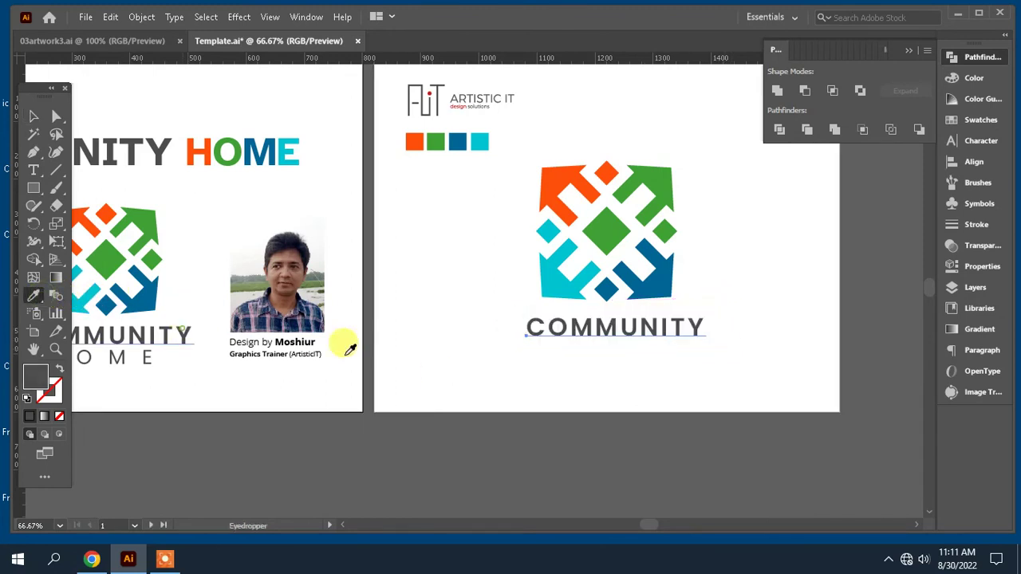
pyautogui.click(34, 115)
pyautogui.moveTo(620, 326); pyautogui.dragTo(646, 319)
pyautogui.hotkey('ctrl', '1')
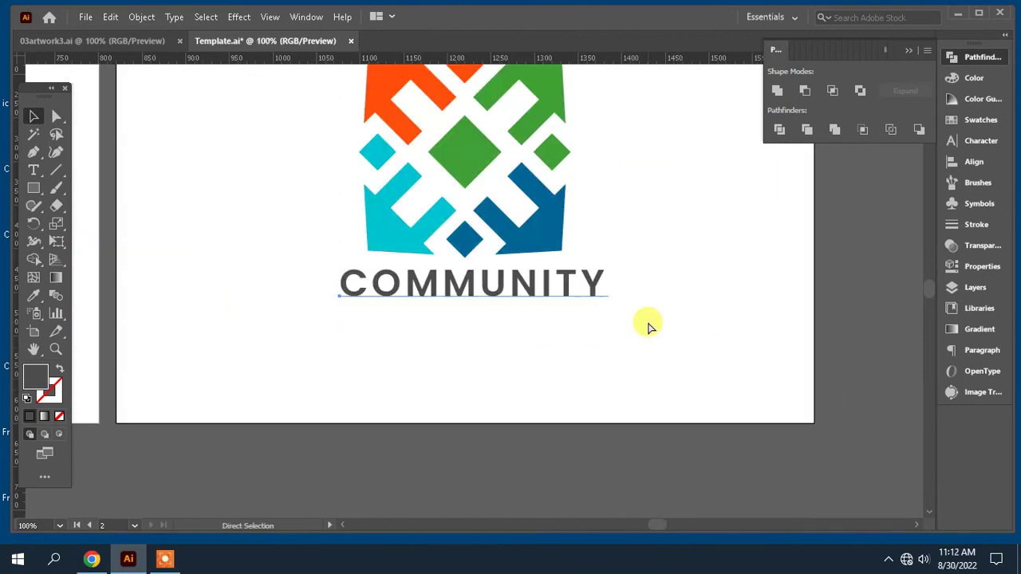
pyautogui.moveTo(604, 271); pyautogui.dragTo(553, 272)
pyautogui.click(493, 345)
pyautogui.click(595, 349)
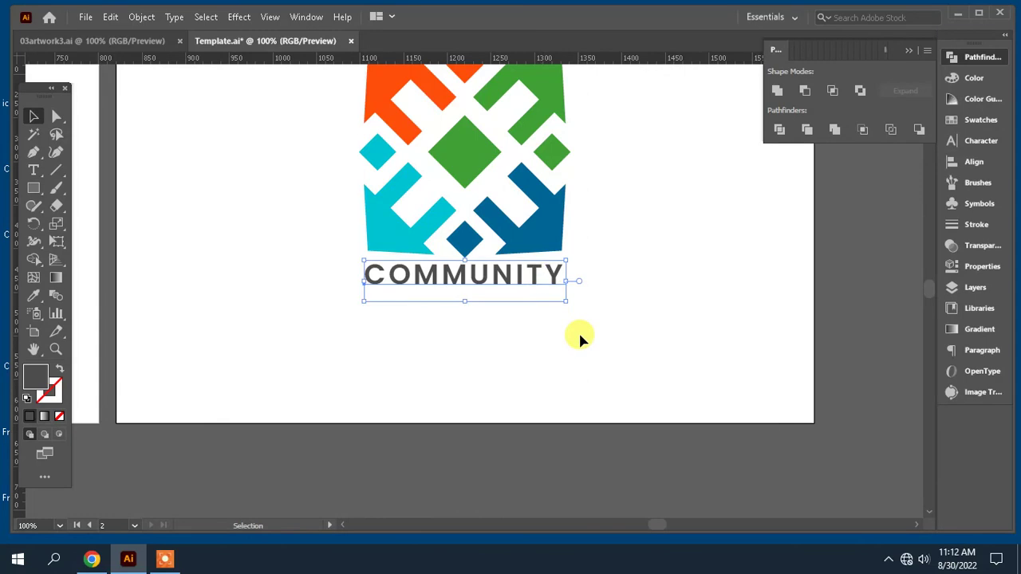
# Duplicate COMMUNITY just below itself, retype the copy as HOME, and centre it underneath.
pyautogui.hotkey('ctrl', 'c')
pyautogui.hotkey('ctrl', 'f')
pyautogui.hotkey('shift', 'Down')
pyautogui.hotkey('shift', 'Down')
pyautogui.hotkey('shift', 'Down')
pyautogui.hotkey('shift', 'Down')
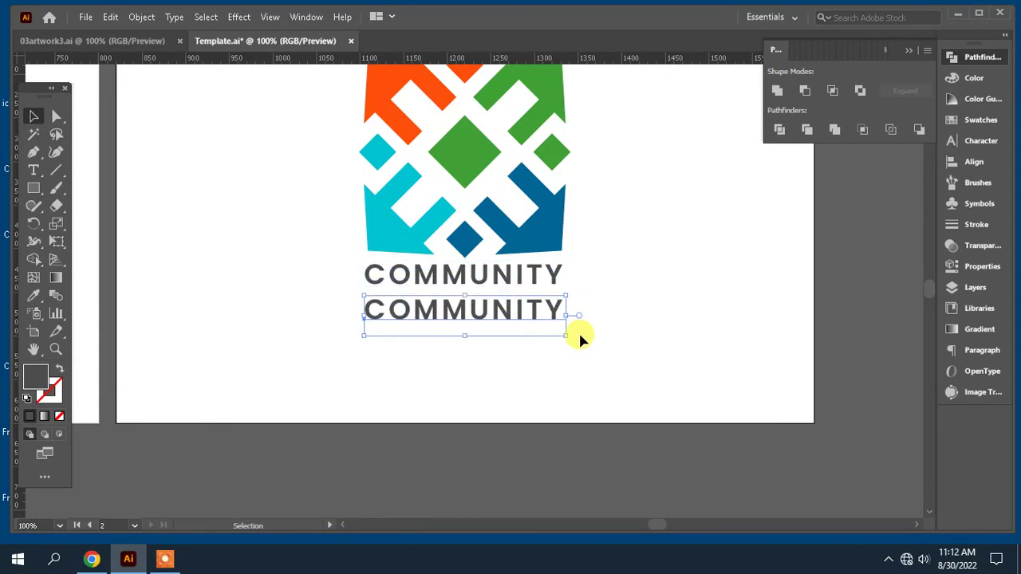
pyautogui.scroll(2, 511, 325)
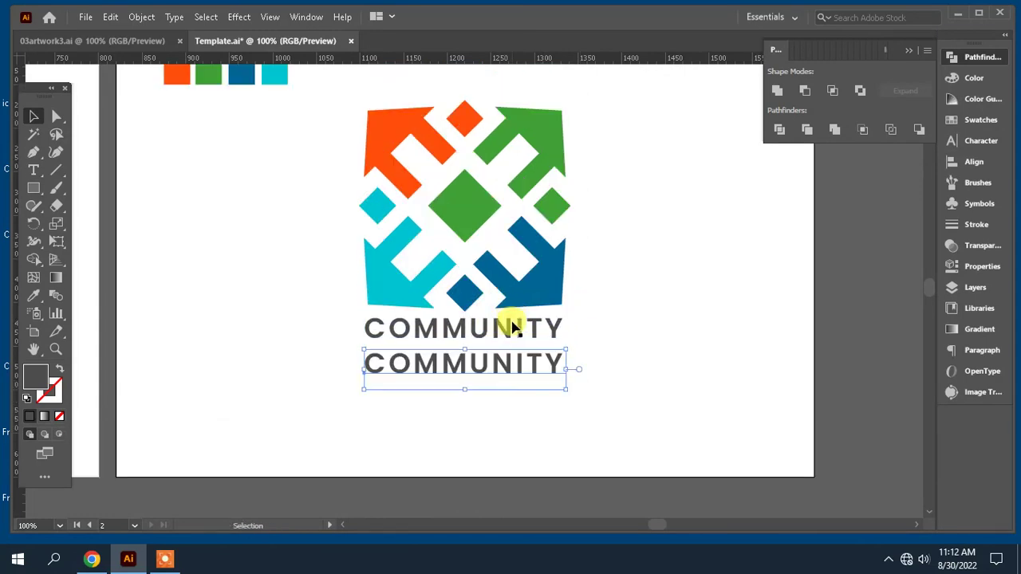
pyautogui.doubleClick(504, 367)
pyautogui.write('HOME')
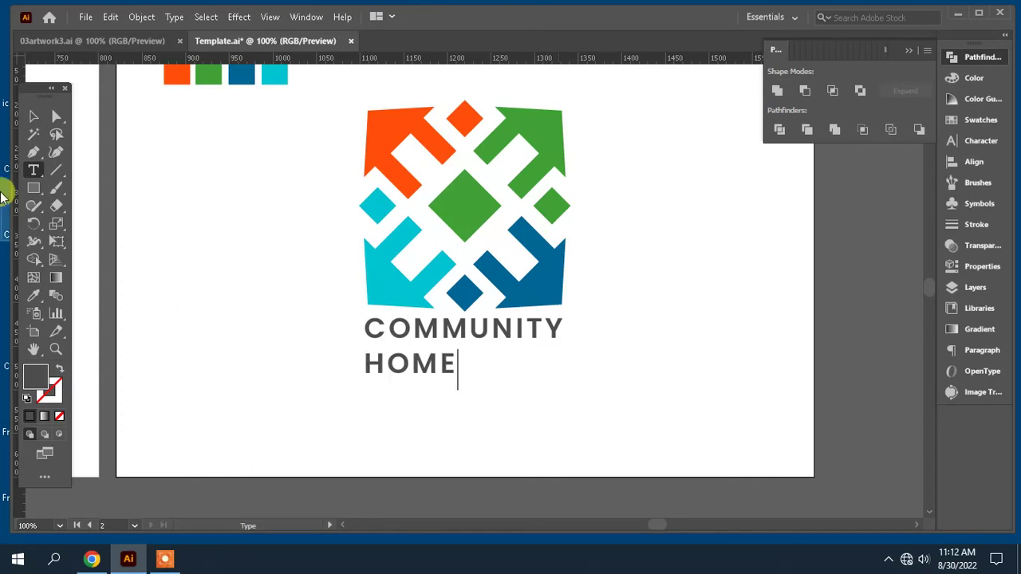
pyautogui.click(32, 118)
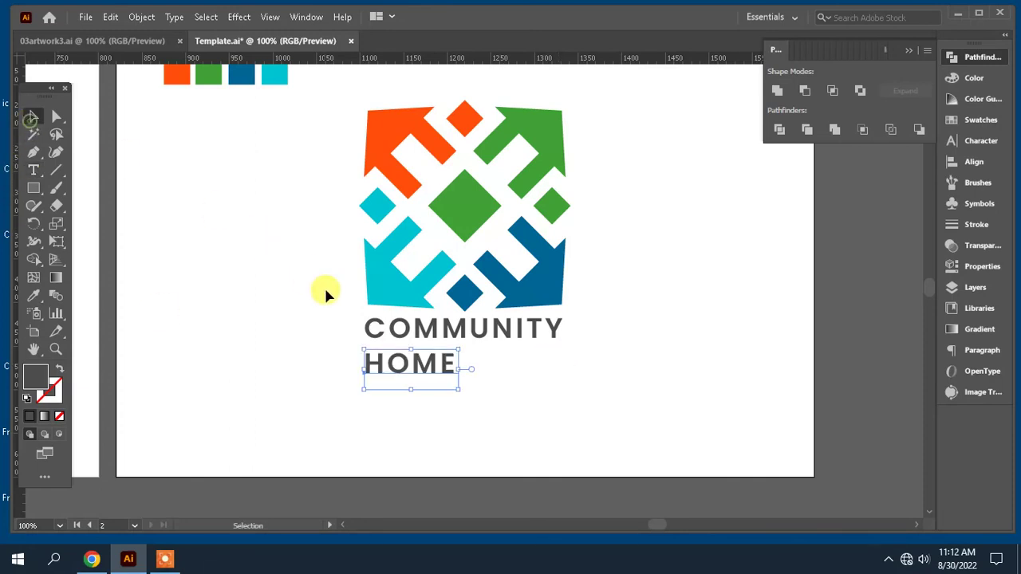
pyautogui.moveTo(390, 358); pyautogui.dragTo(430, 355)
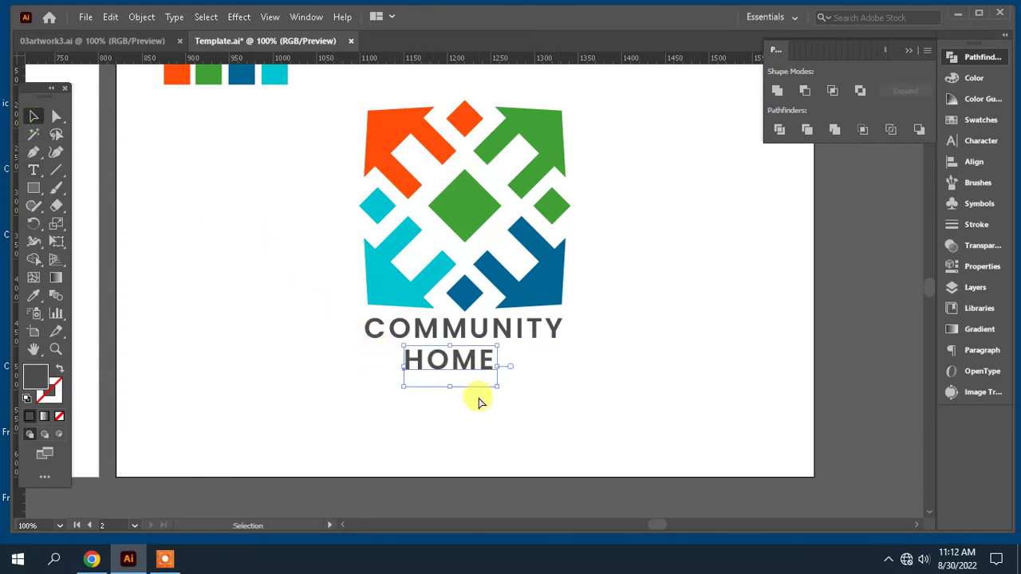
# In the Character panel, give HOME the Poppins Regular weight and 800 tracking.
pyautogui.hotkey('ctrl', 't')
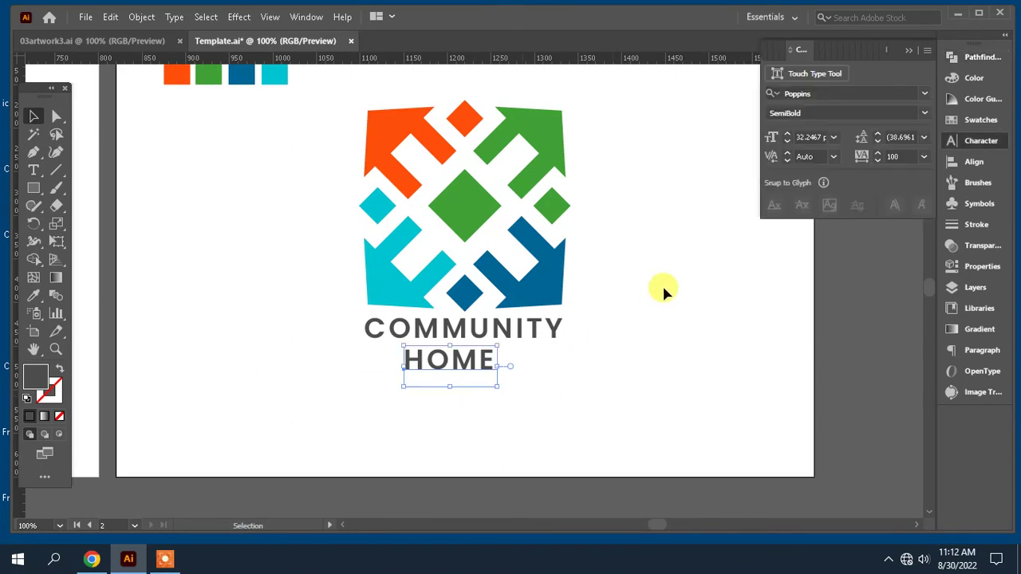
pyautogui.click(905, 154)
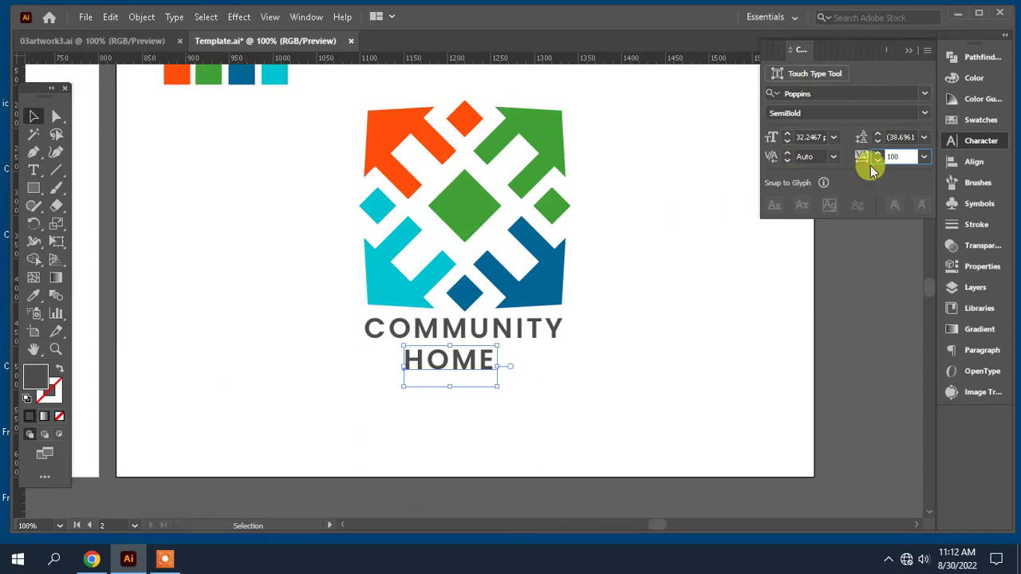
pyautogui.click(922, 112)
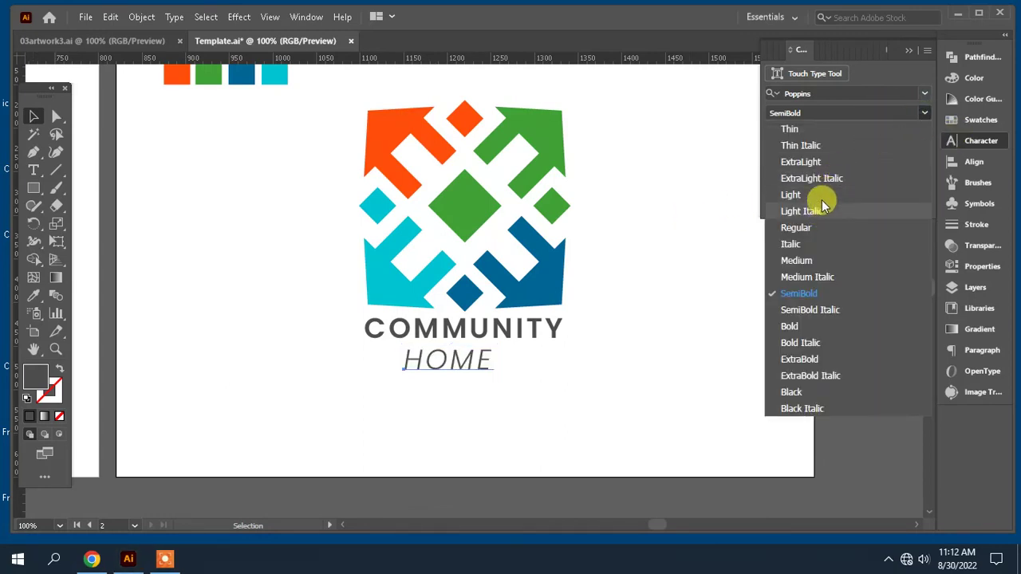
pyautogui.click(815, 227)
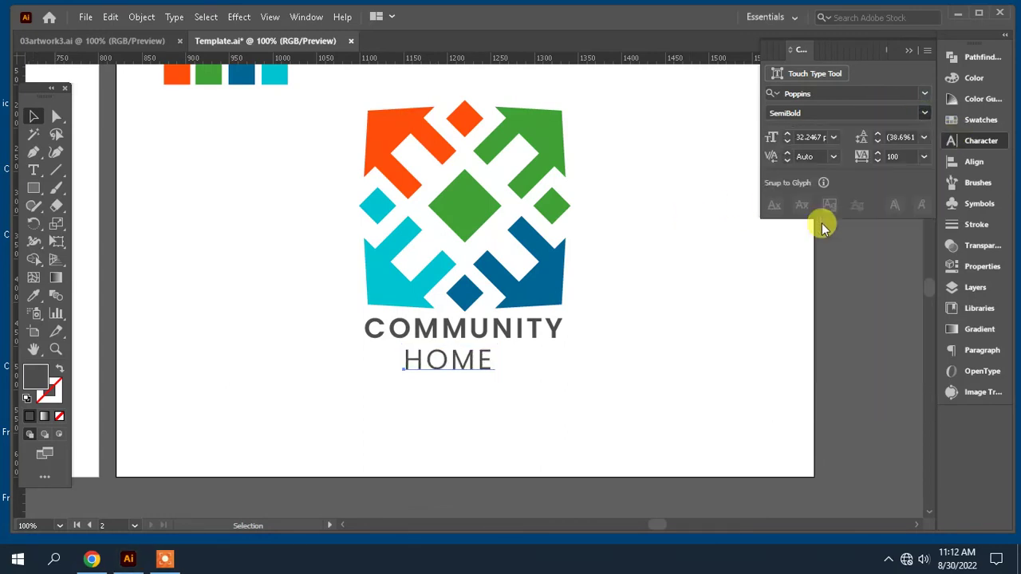
pyautogui.click(892, 156)
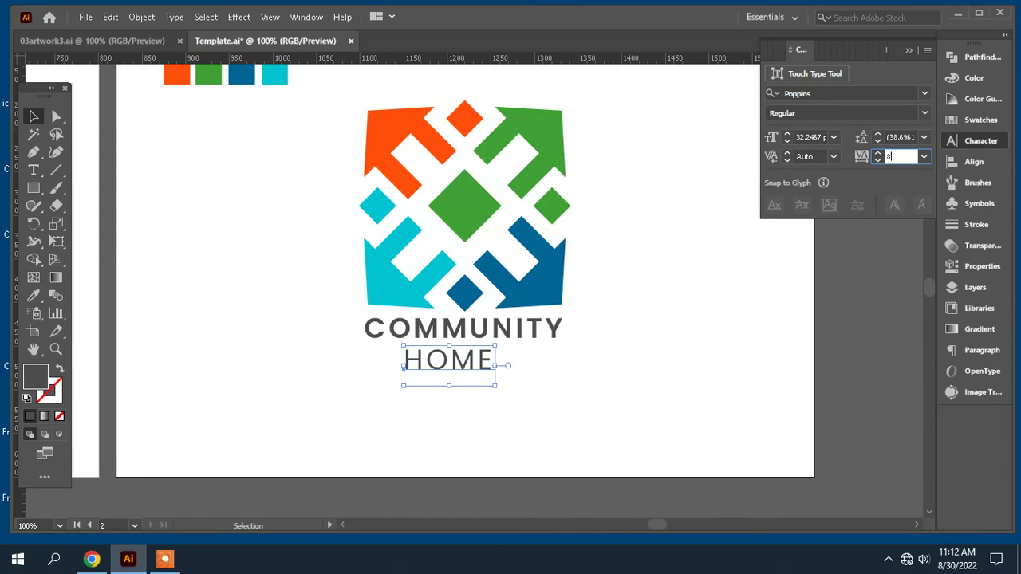
pyautogui.write('800')
pyautogui.press('Return')
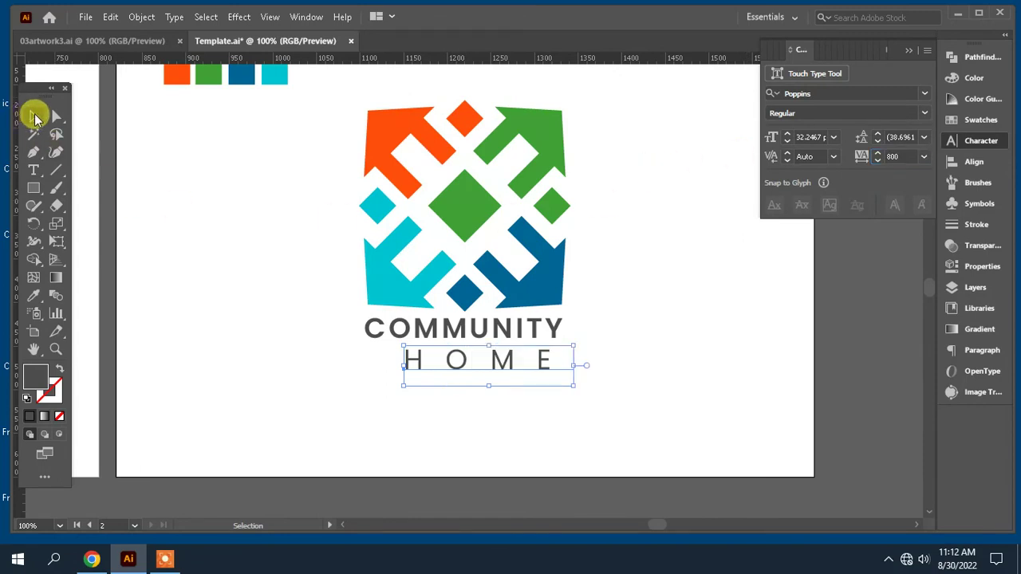
# Shrink HOME to COMMUNITY's width, then scale the emblem down and move it closer to the text.
pyautogui.moveTo(573, 347); pyautogui.dragTo(482, 359)
pyautogui.click(595, 300)
pyautogui.moveTo(597, 307); pyautogui.dragTo(355, 97)
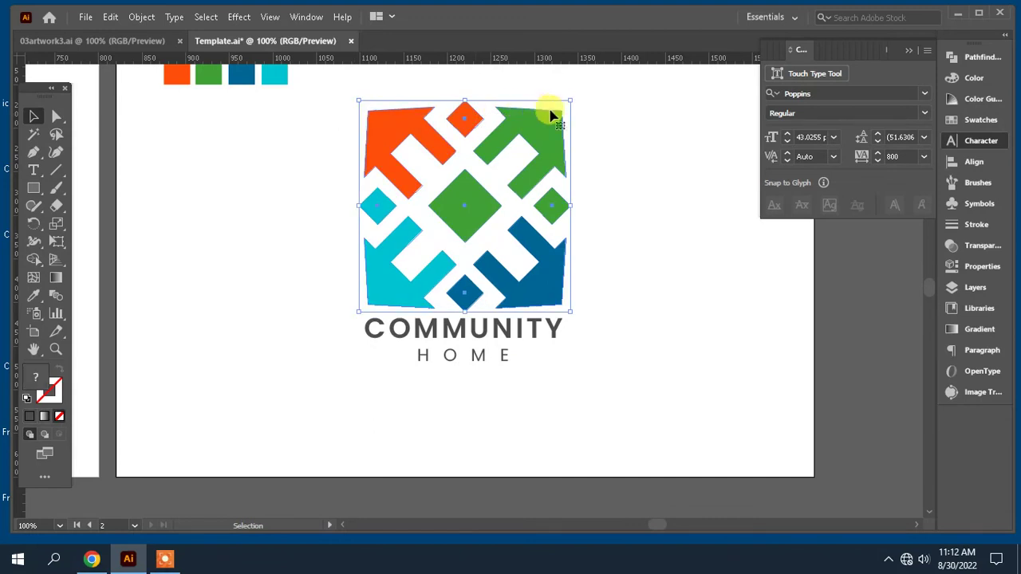
pyautogui.moveTo(555, 101); pyautogui.dragTo(528, 142)
pyautogui.moveTo(508, 174); pyautogui.dragTo(504, 209)
# Enlarge the emblem and both text lines together and move the whole logo up on the artboard.
pyautogui.moveTo(623, 401); pyautogui.dragTo(387, 180)
pyautogui.moveTo(566, 371); pyautogui.dragTo(629, 390)
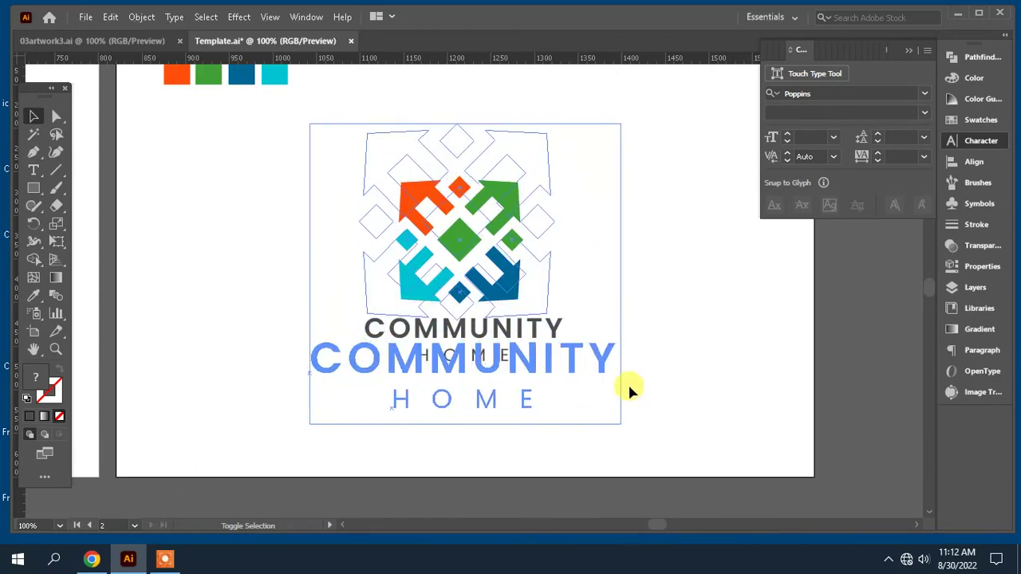
pyautogui.moveTo(533, 164); pyautogui.dragTo(530, 142)
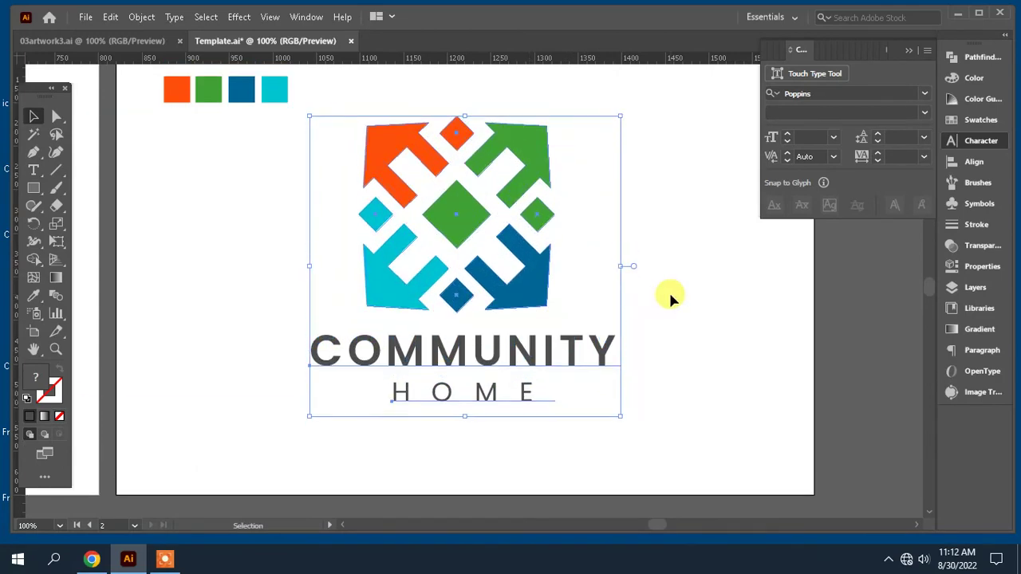
pyautogui.hotkey('ctrl', '-')
pyautogui.moveTo(609, 309); pyautogui.dragTo(654, 308)
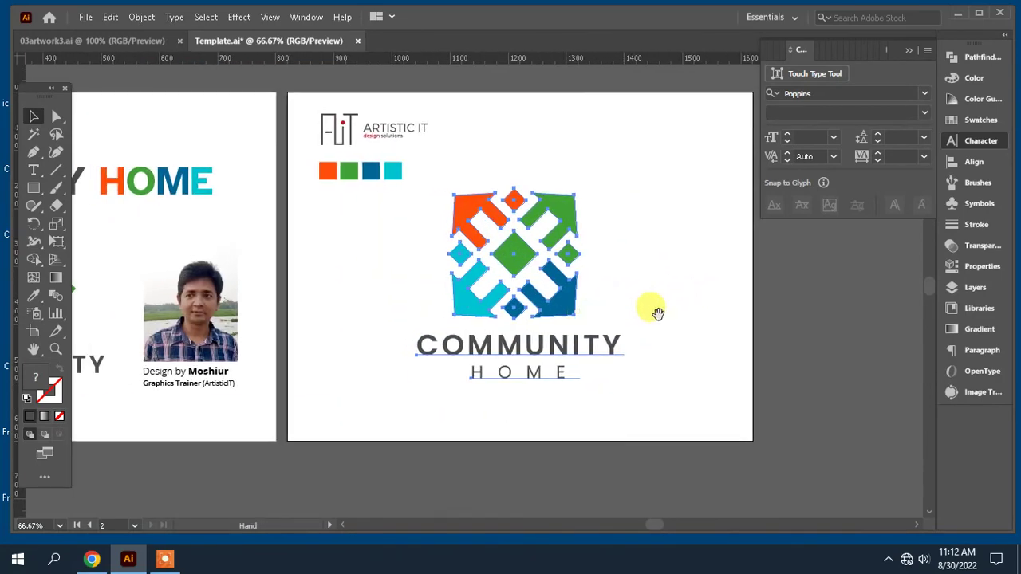
pyautogui.click(686, 319)
pyautogui.click(164, 559)
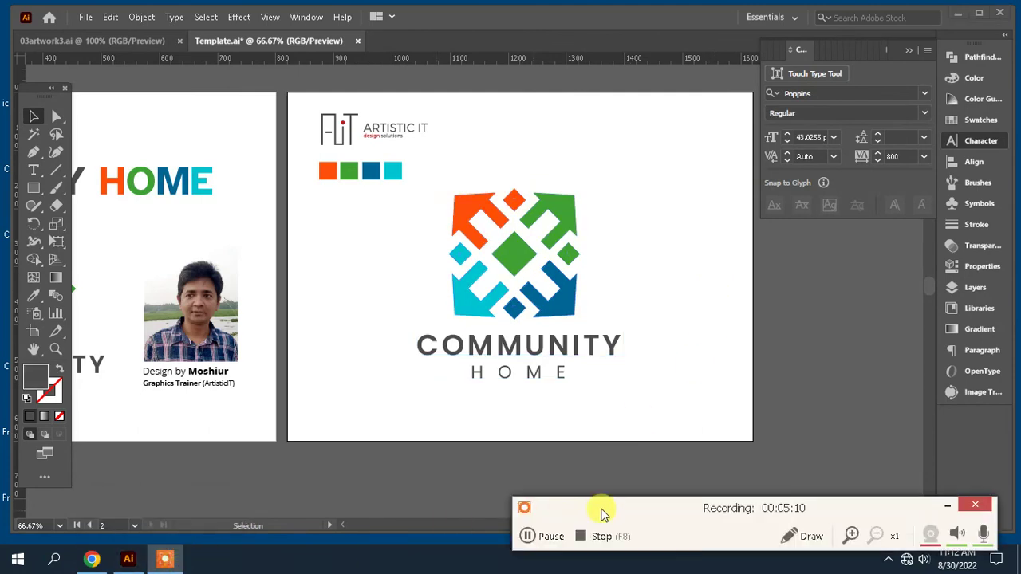